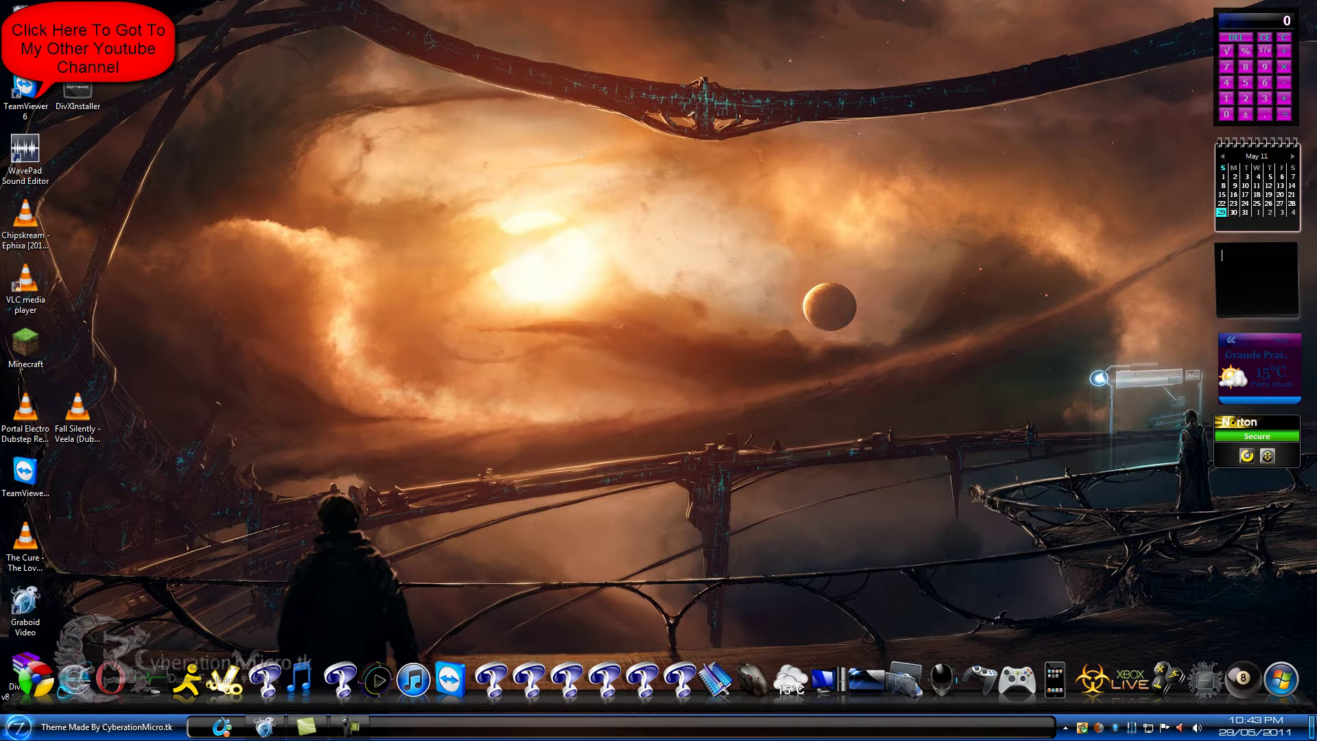
- From Computer, open Videos (E:) > Movies > HD 1920 - 1080 > Action
left_click(18, 725)
left_click(200, 544)
double_click(796, 229)
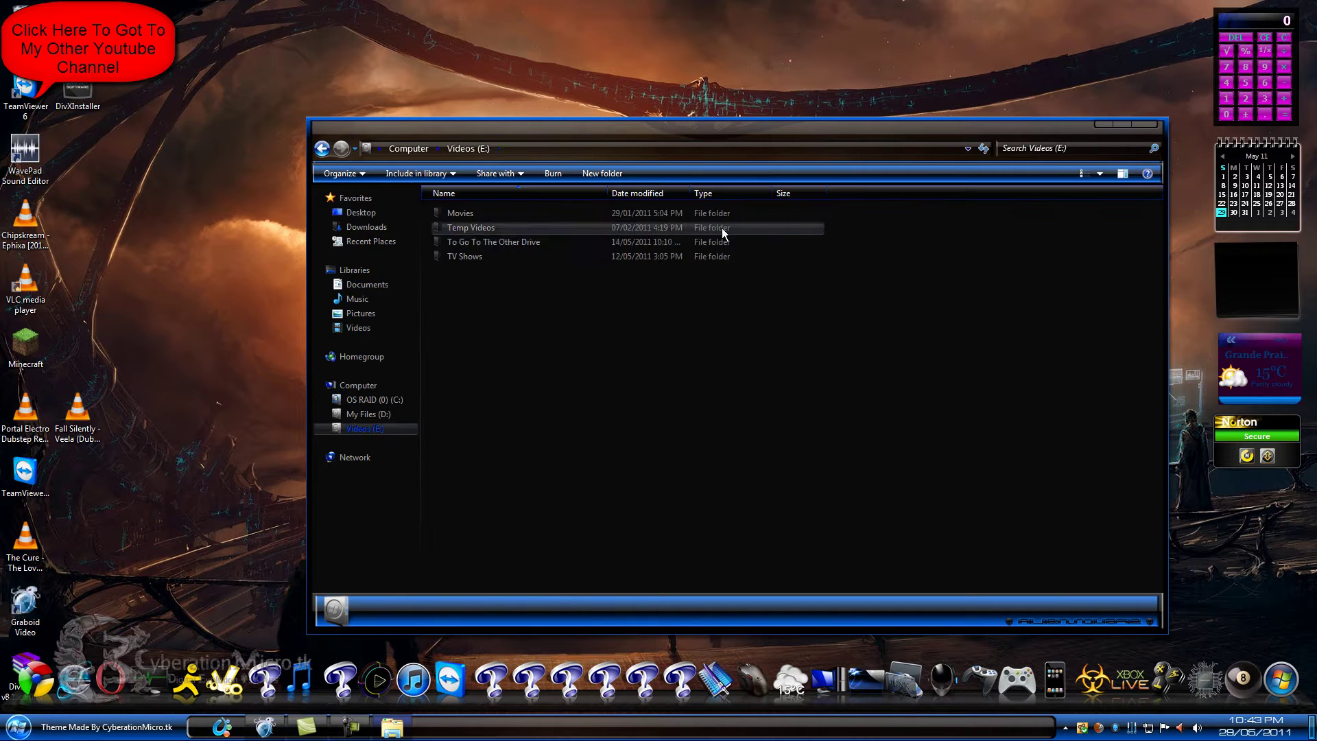
double_click(483, 216)
double_click(483, 216)
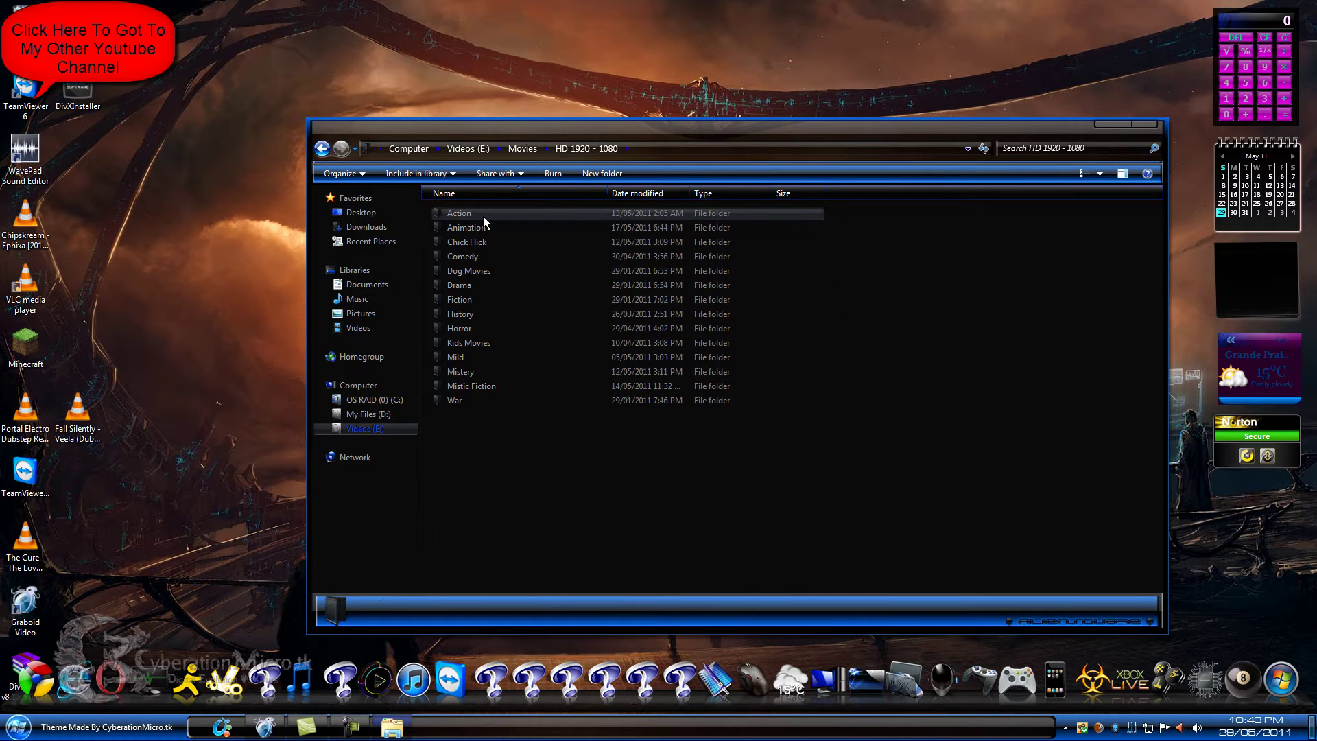
double_click(483, 216)
- Show the movies as Large Icons and maximize the folder window
left_click(1085, 174)
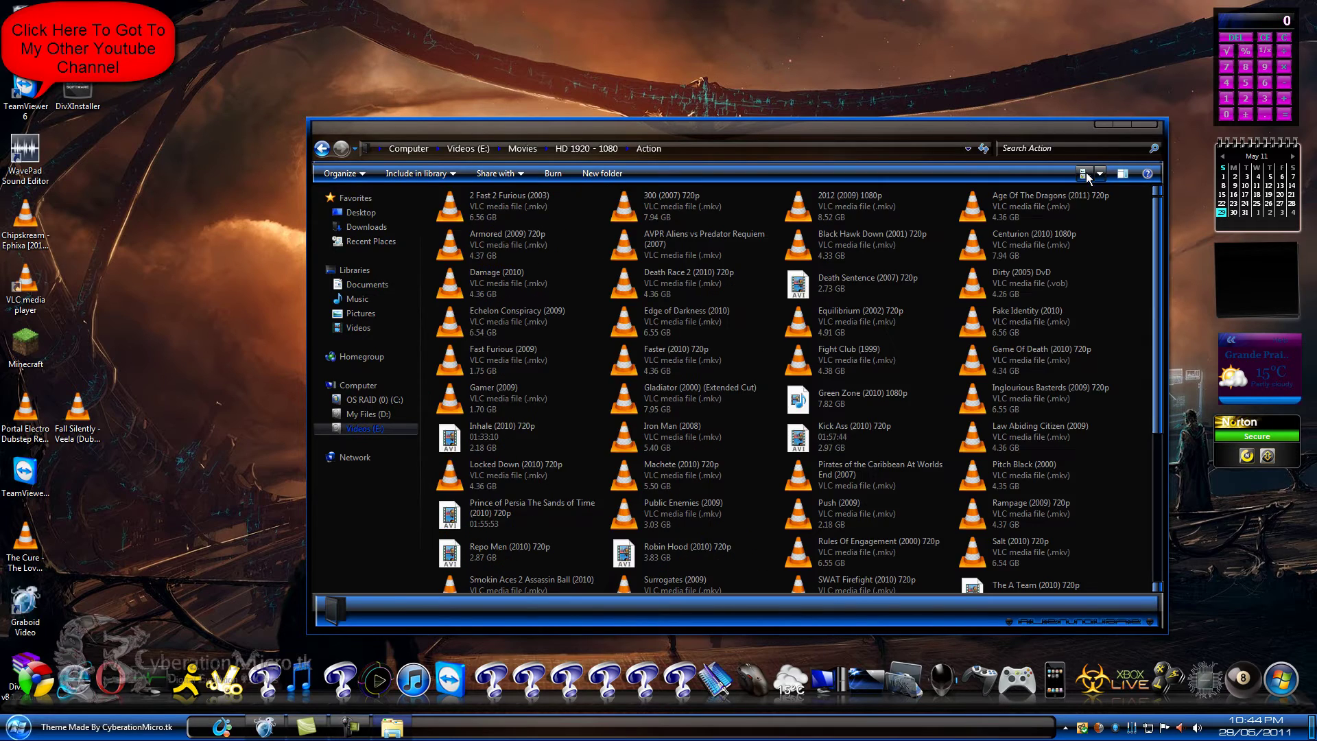
left_click(1084, 173)
left_click(1085, 174)
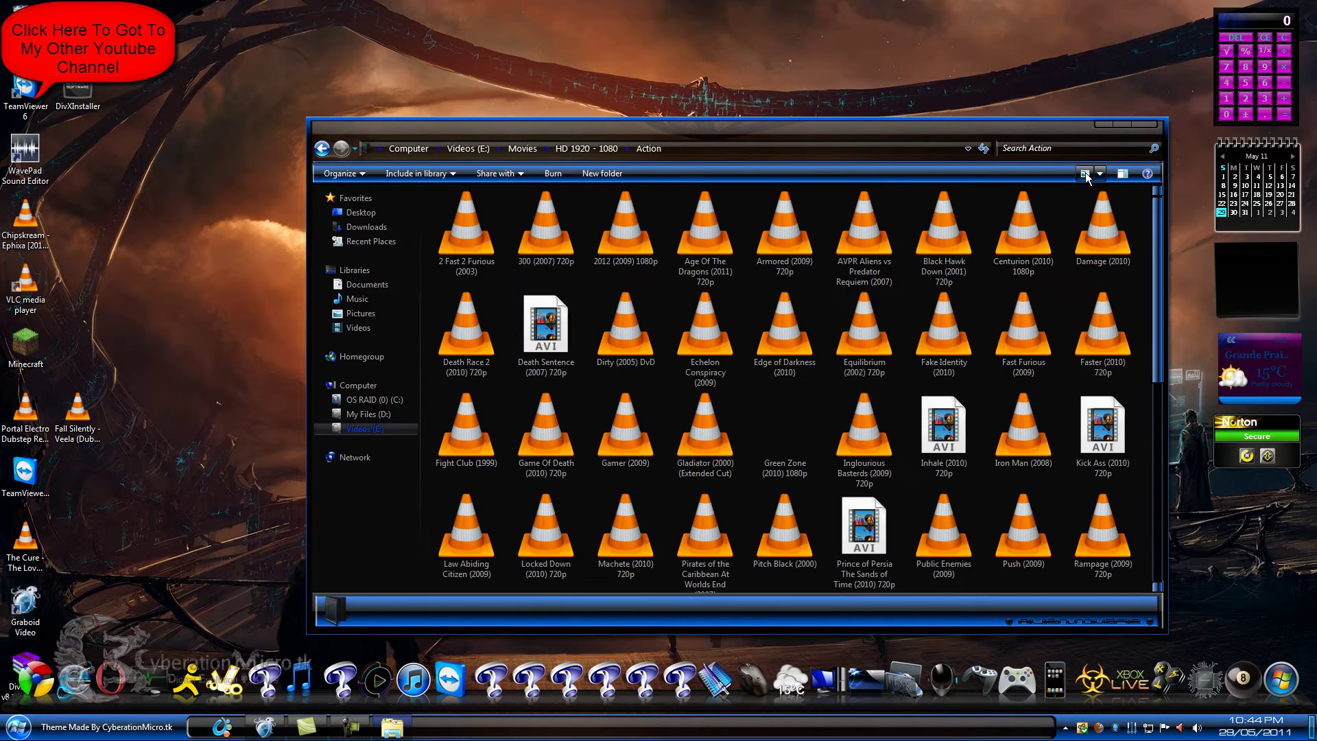
double_click(921, 130)
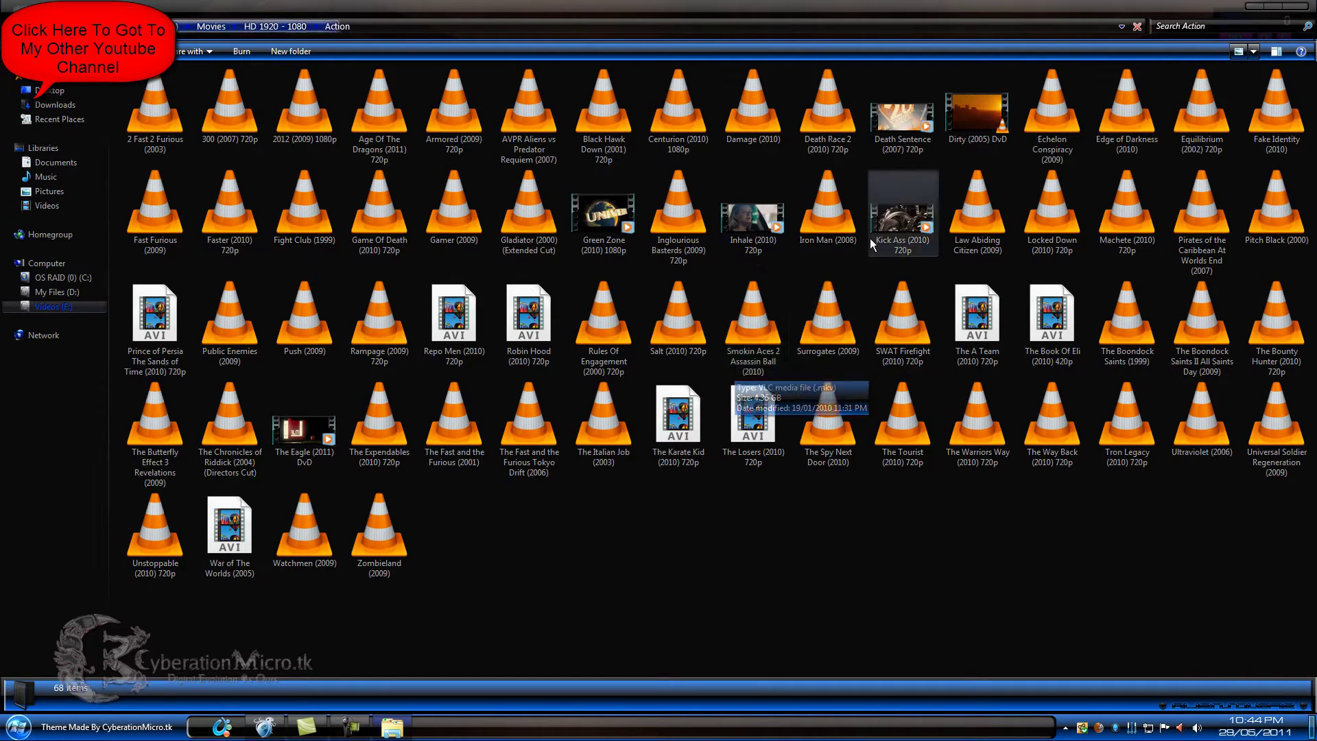
- Inspect properties of Inhale (2010) 720p and Salt (2010) 720p, a 6.54 GB VLC media file
right_click(779, 221)
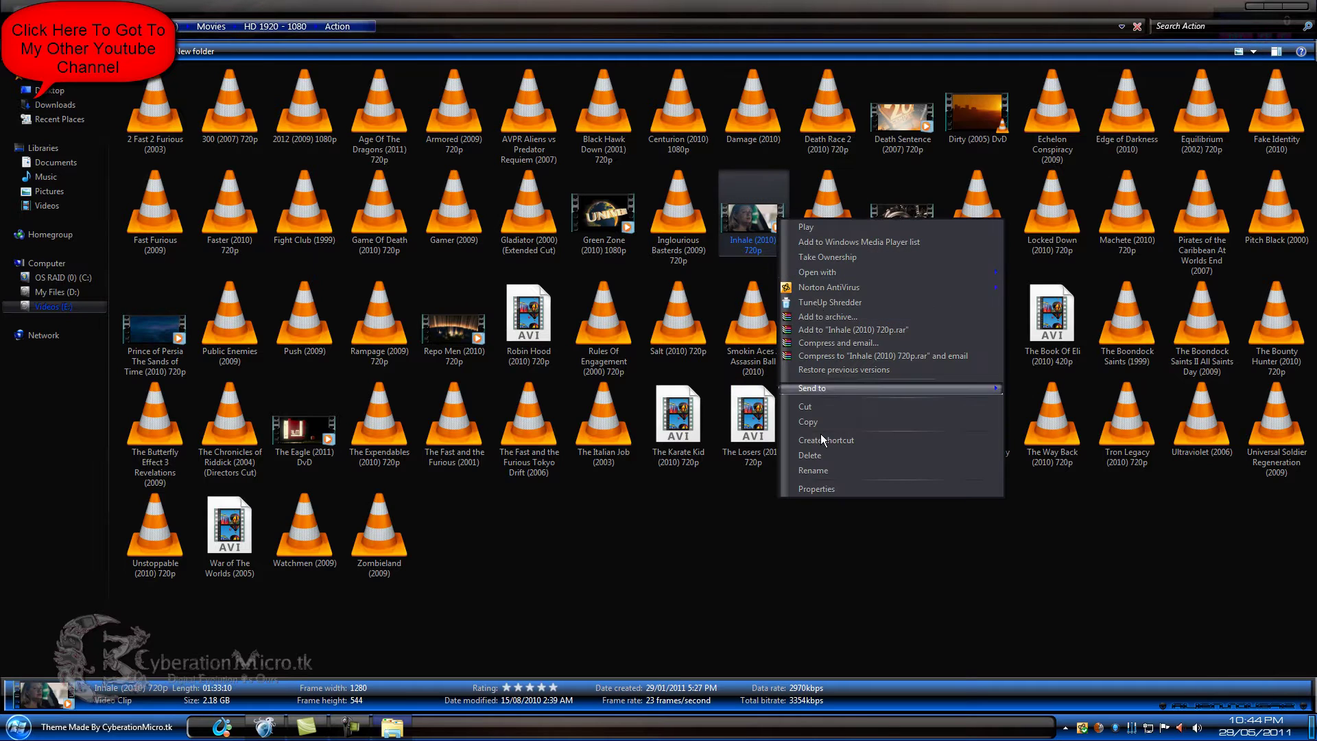
left_click(828, 485)
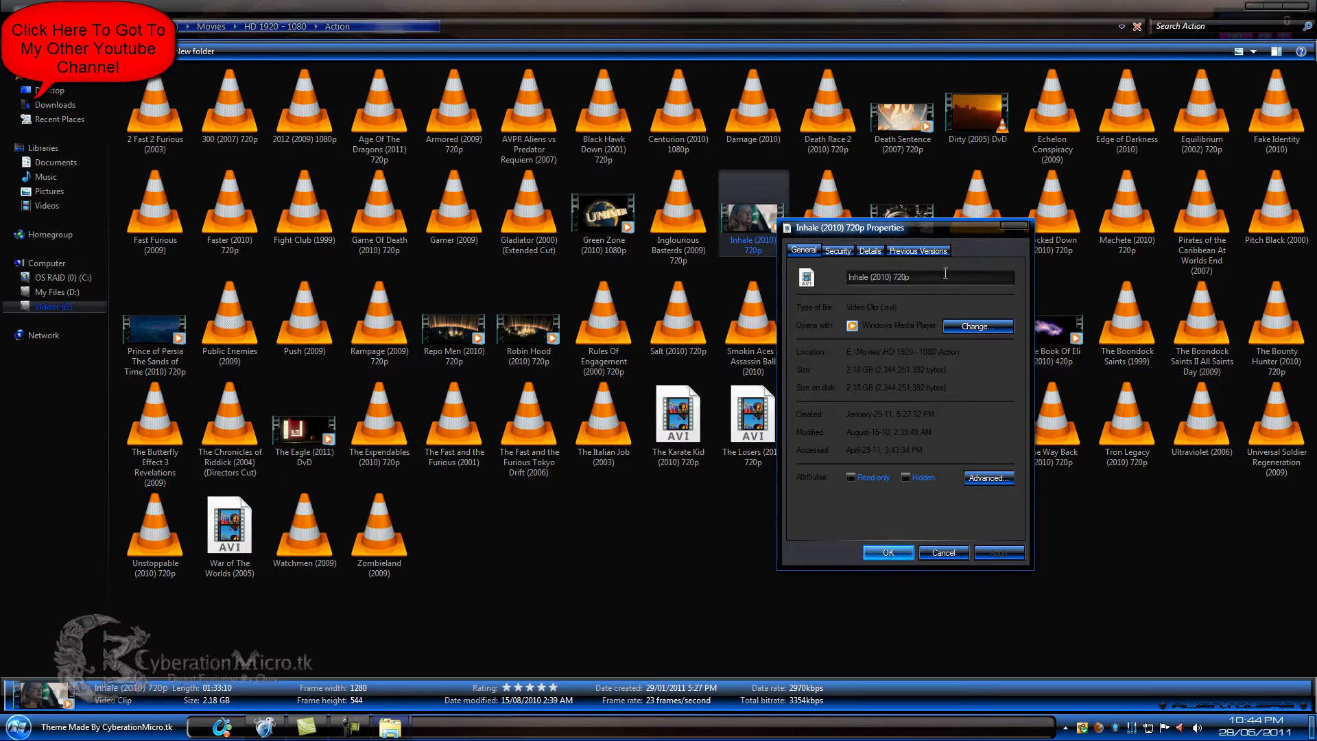
left_click(1000, 231)
right_click(678, 327)
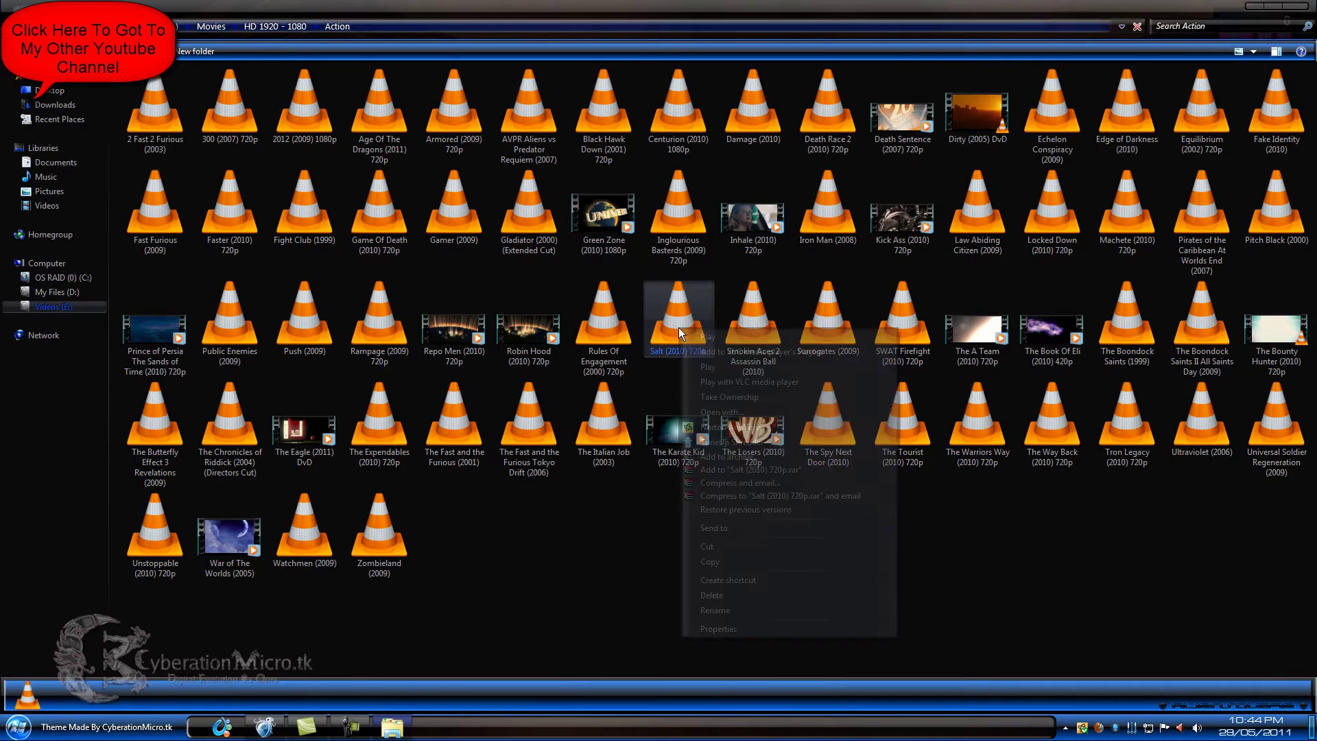
left_click(761, 629)
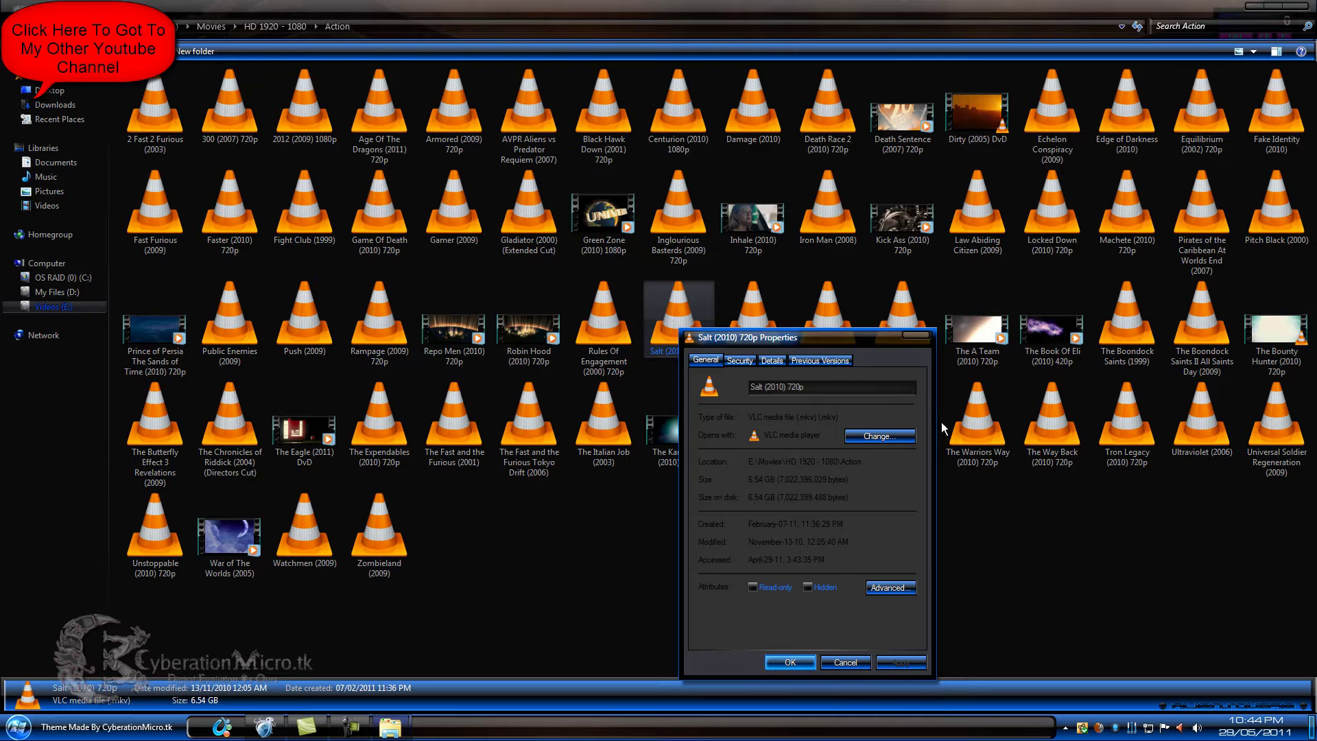
key("shift+Tab")
left_click(846, 663)
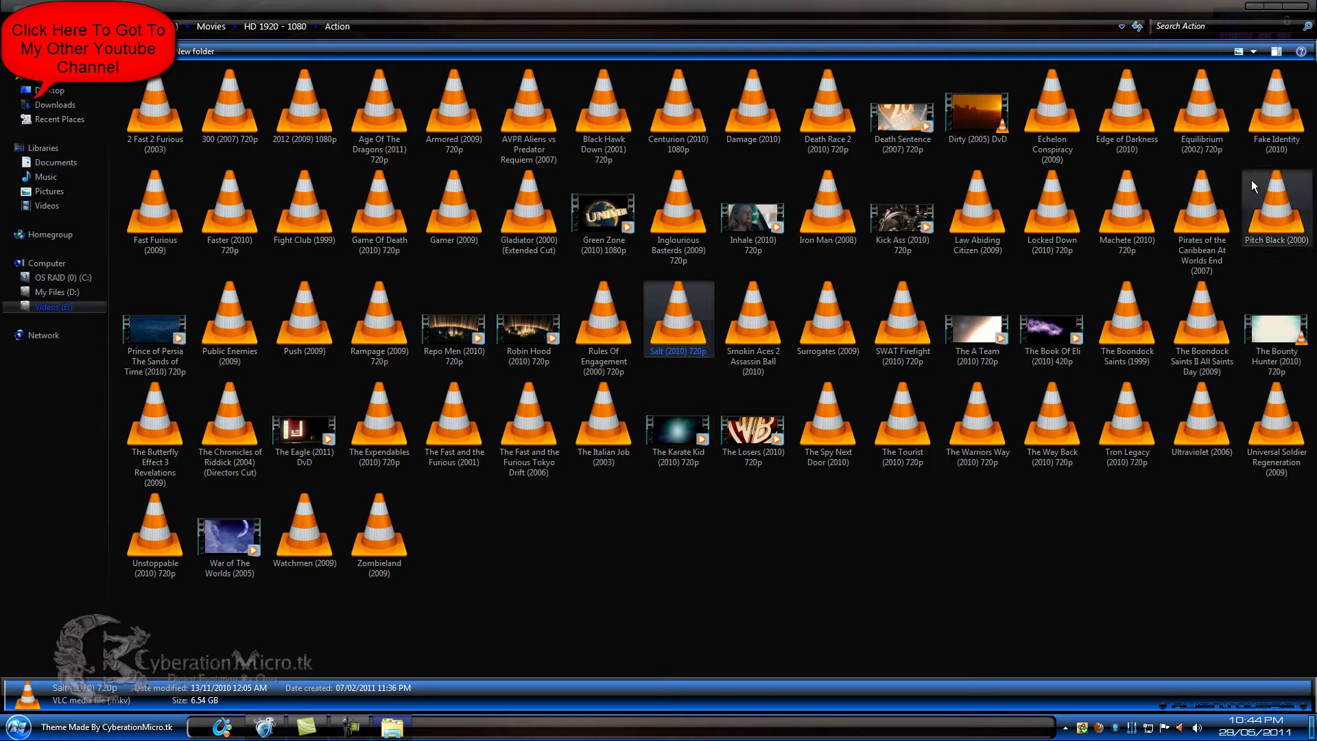
- Close the folder, run DivXInstaller past the security warning, and continue from the language page
left_click(1303, 7)
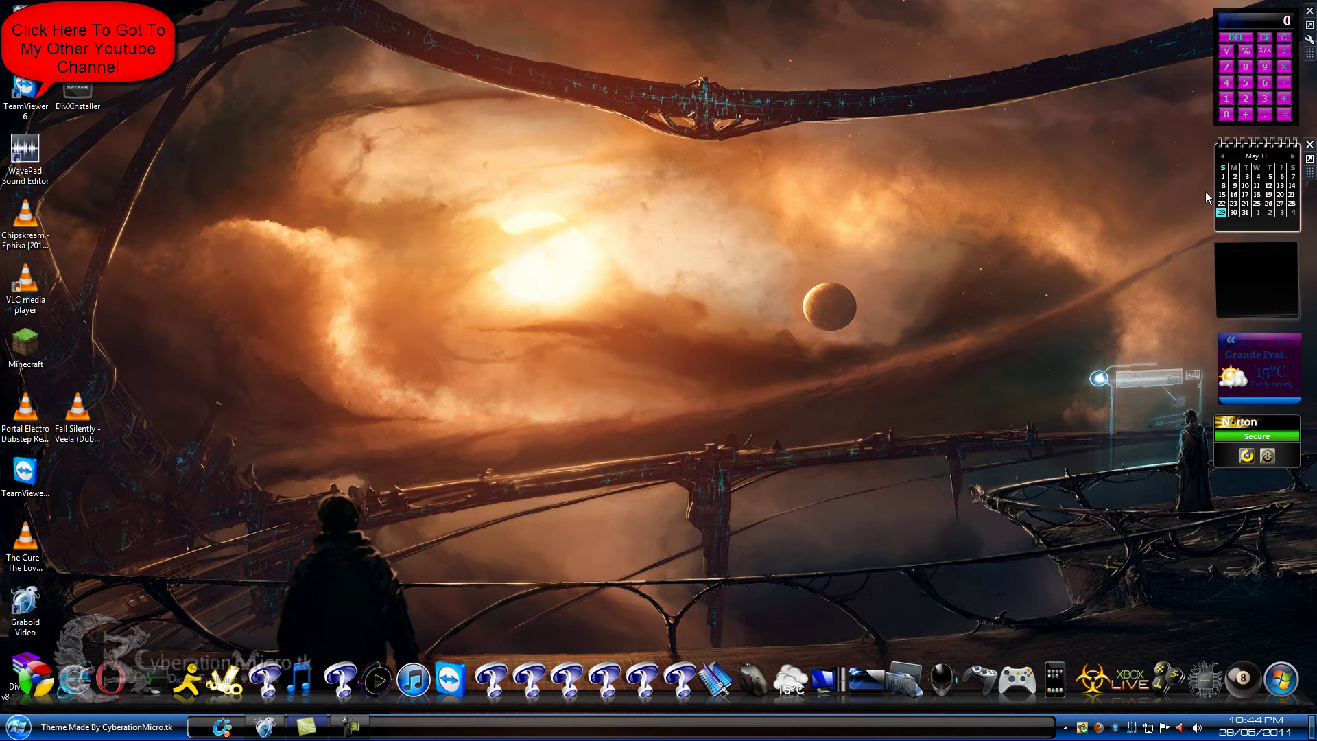
left_click_drag(78, 90, 340, 155)
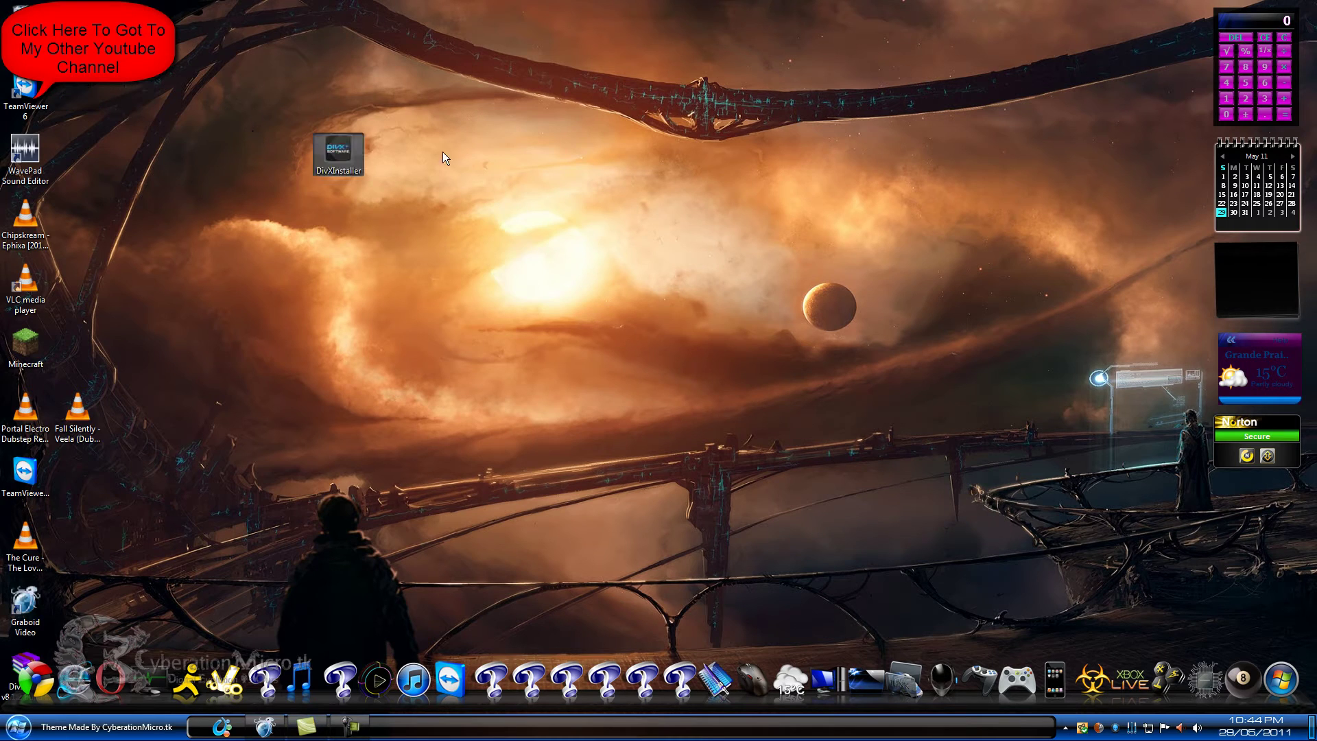
double_click(354, 163)
left_click(688, 379)
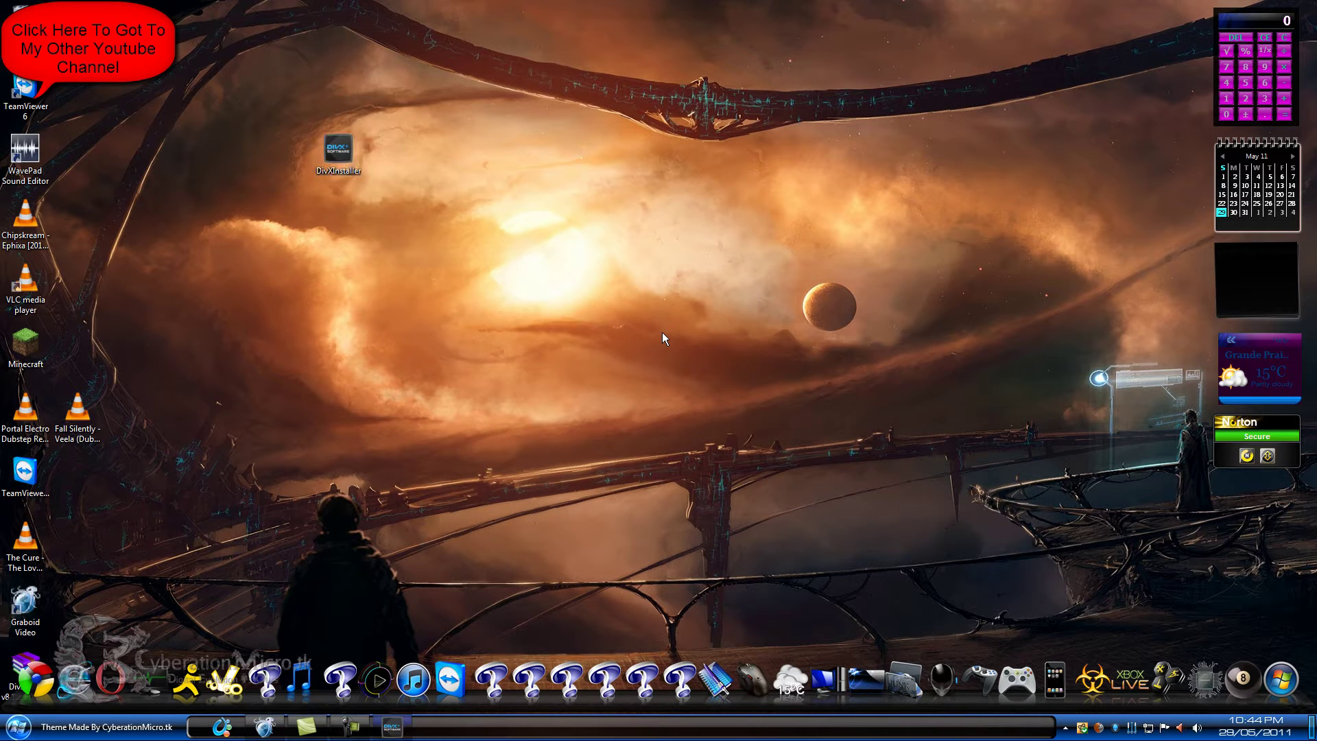
left_click(834, 515)
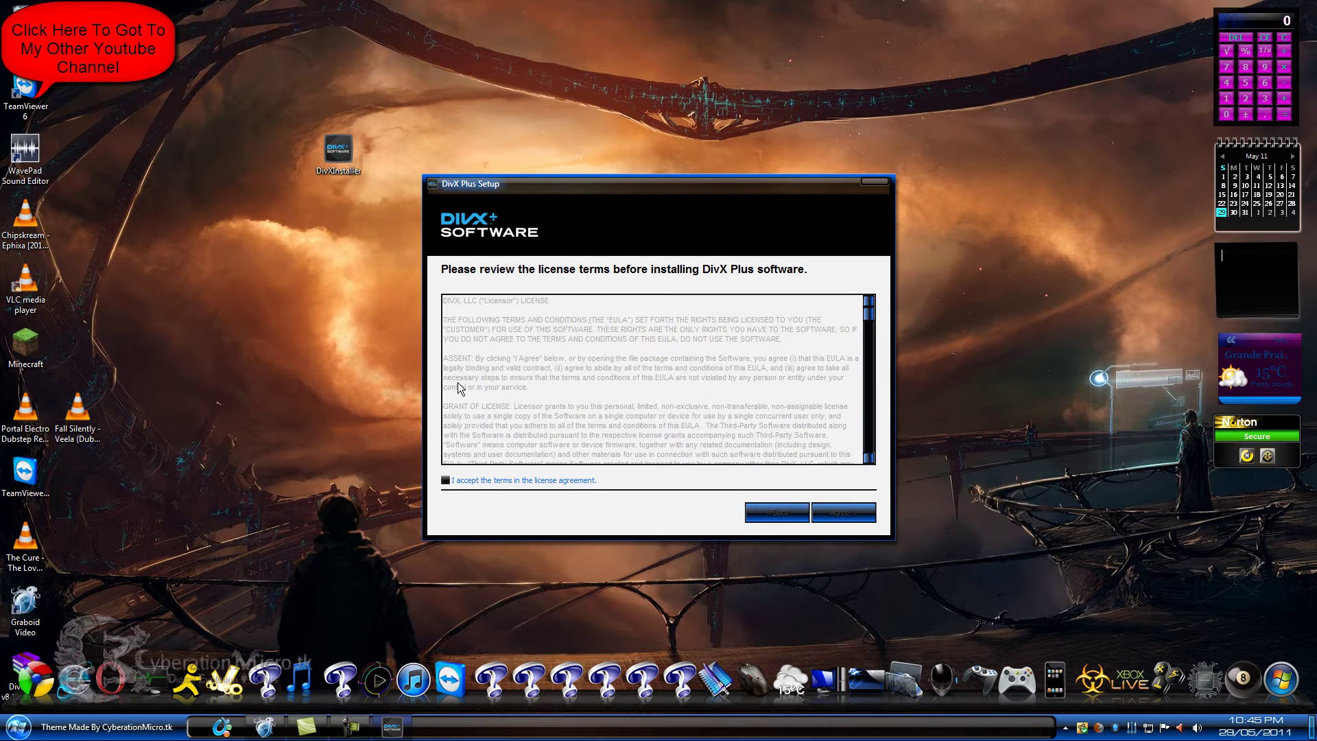
- Accept the license, keep the chosen products, untick Include Registry Mechanic, and begin installing
left_click(446, 480)
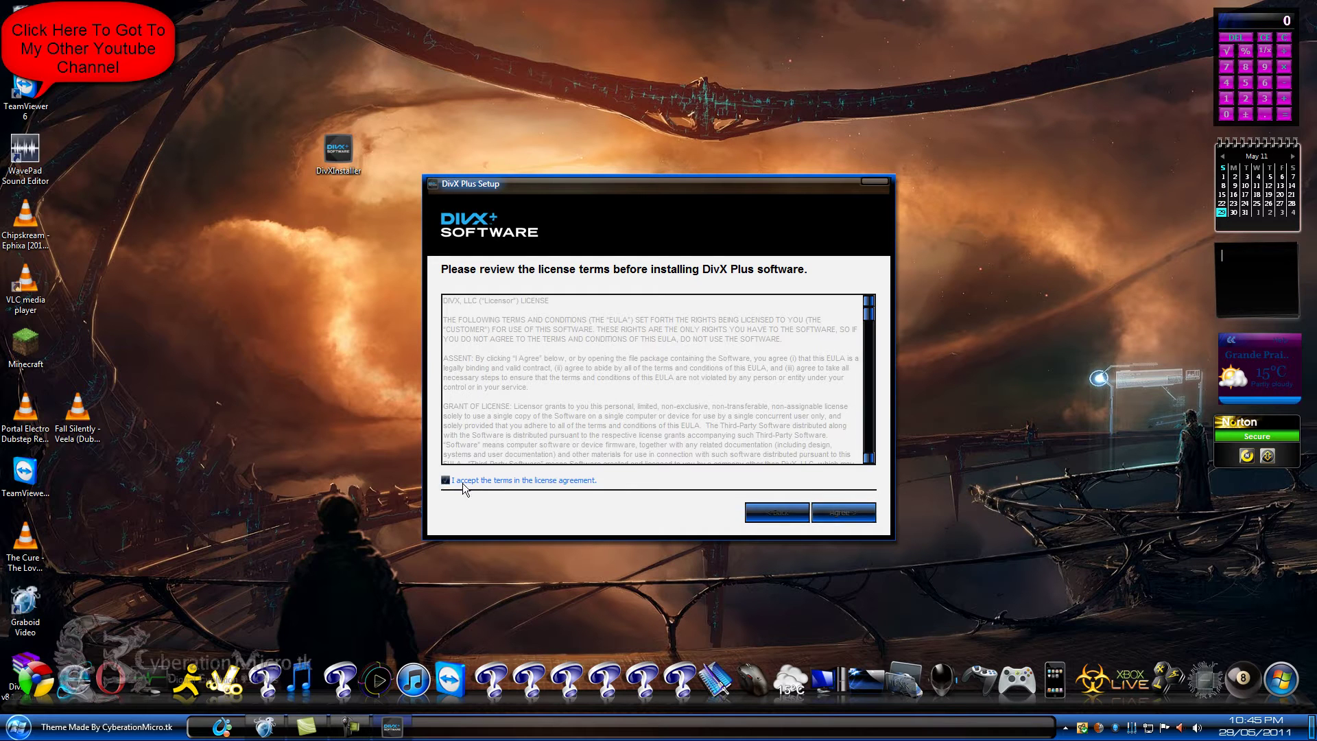
left_click(824, 513)
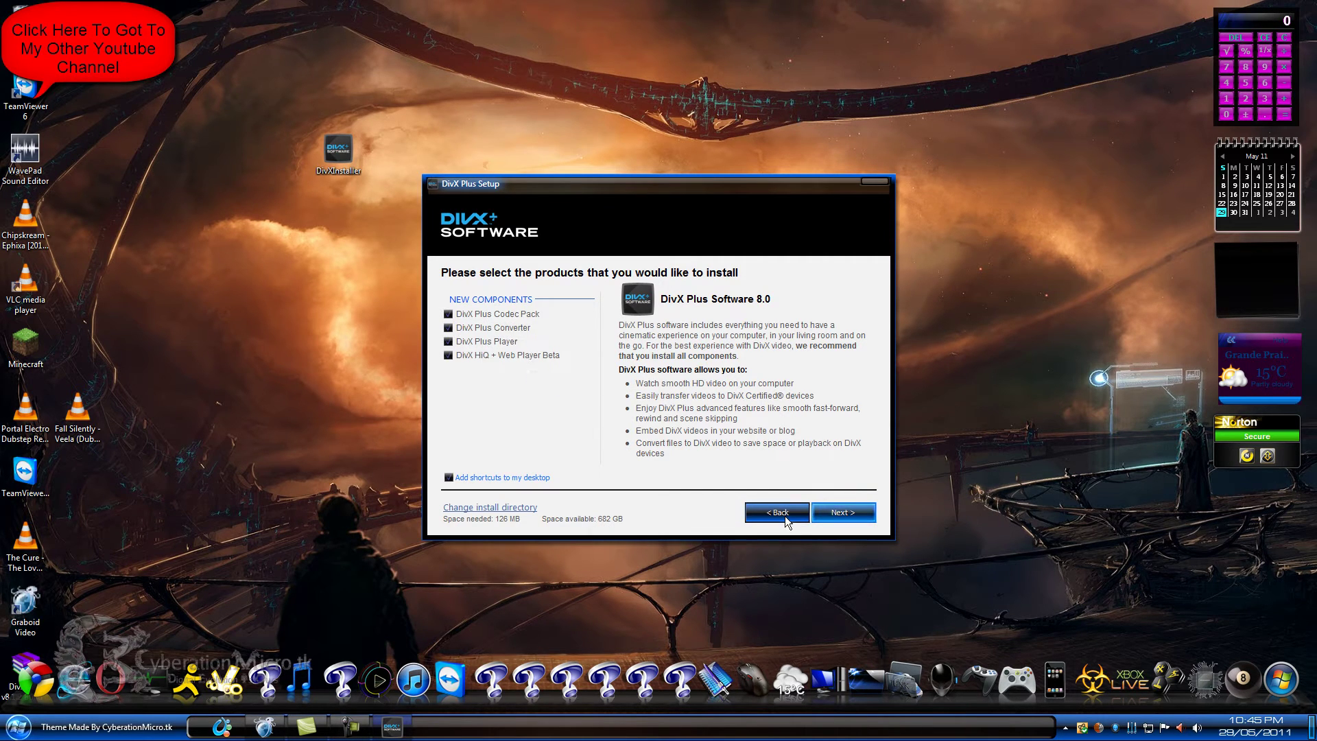
left_click(830, 516)
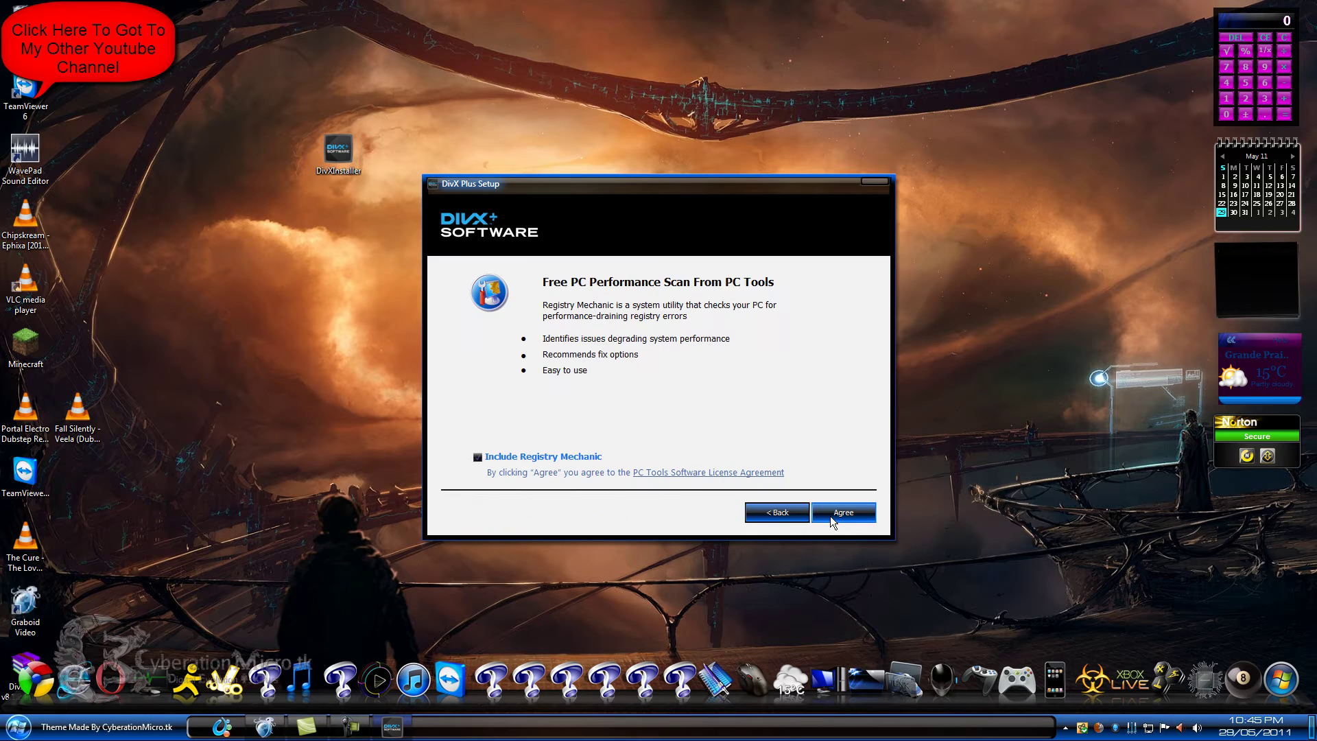
left_click(478, 457)
left_click(863, 516)
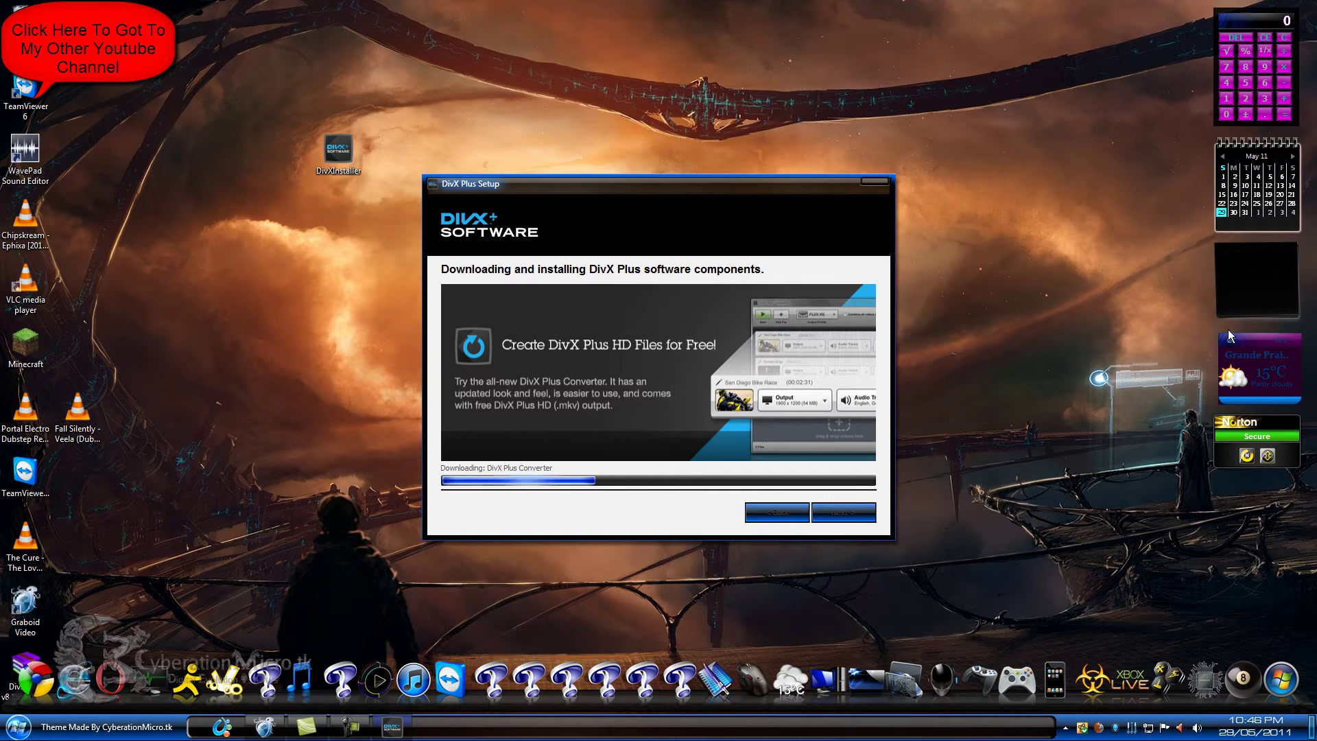
- Move the Keygen icon up the desktop, then open and close Norton AntiVirus
left_click_drag(875, 67, 763, 90)
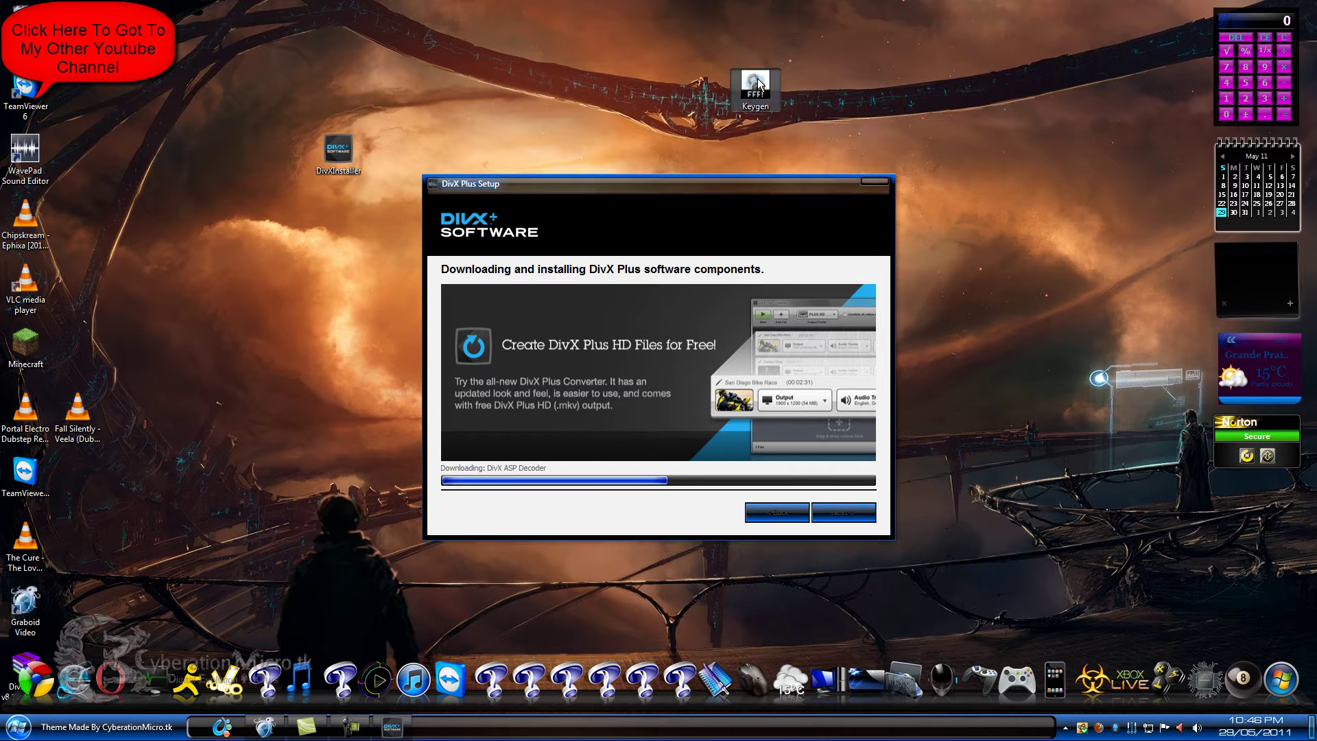
double_click(1081, 730)
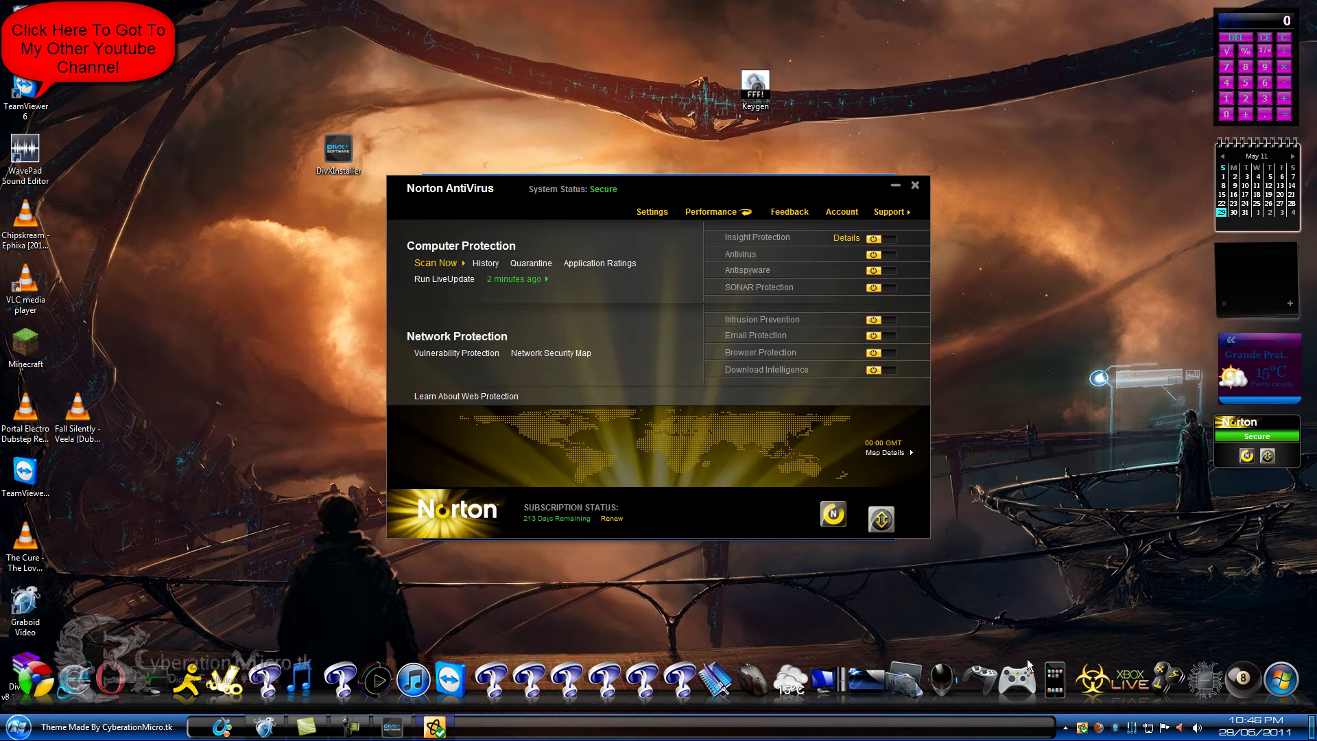
left_click(915, 185)
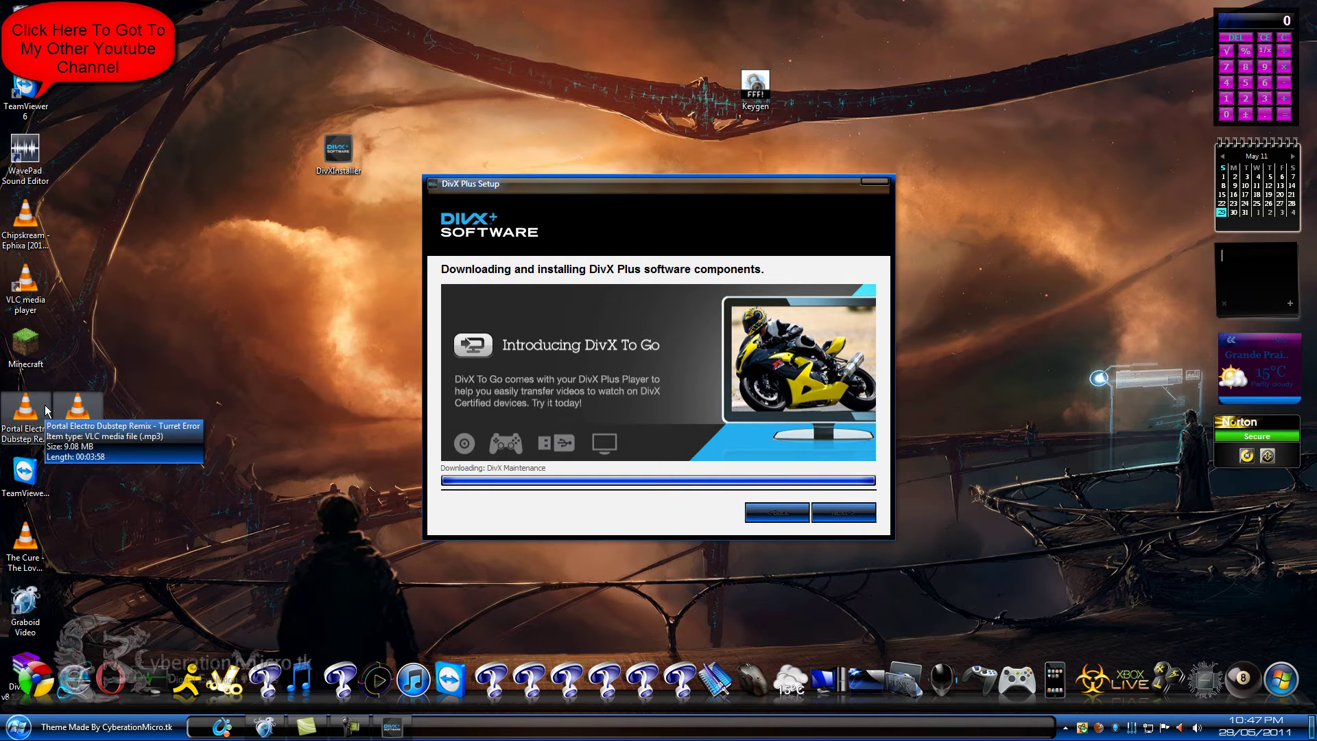
- Shift the setup window right and back, and relocate the DivXInstaller icon higher on the desktop
left_click_drag(85, 155, 439, 408)
left_click_drag(488, 184, 935, 186)
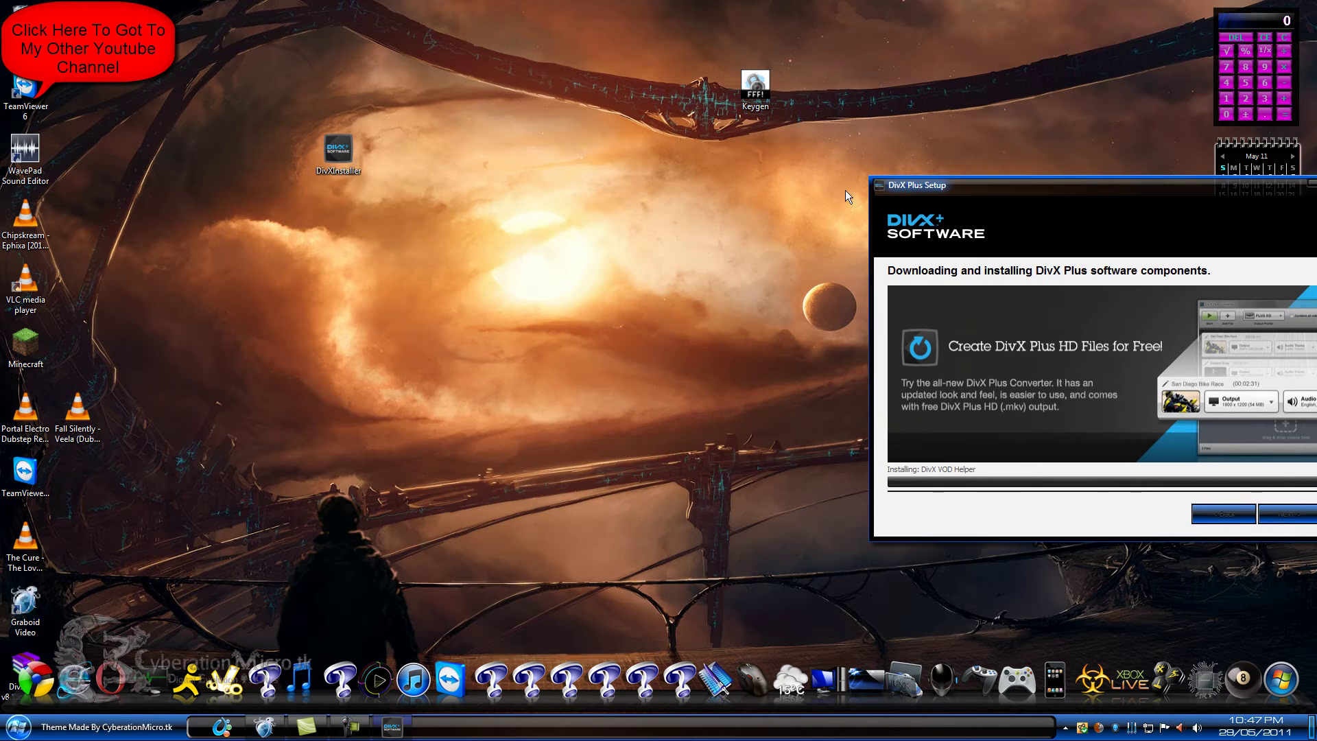
left_click_drag(766, 181, 90, 549)
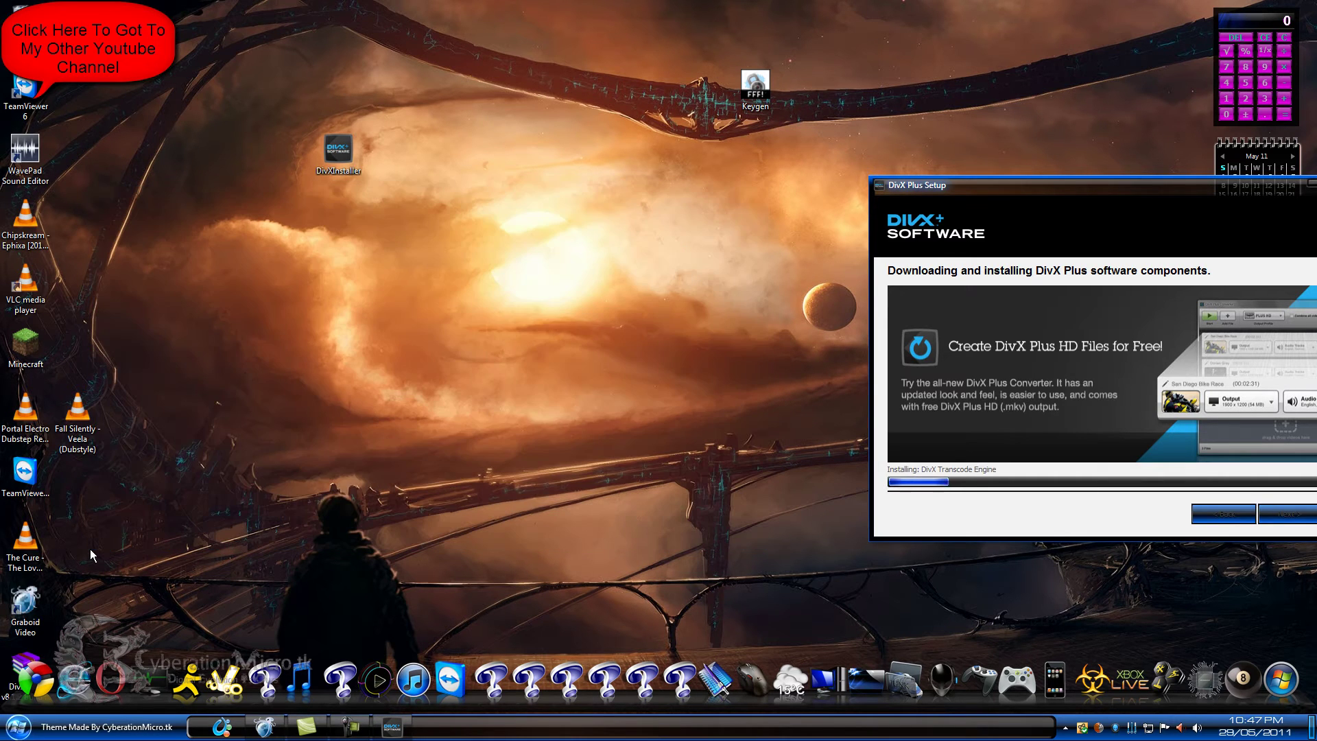
left_click_drag(931, 187, 481, 206)
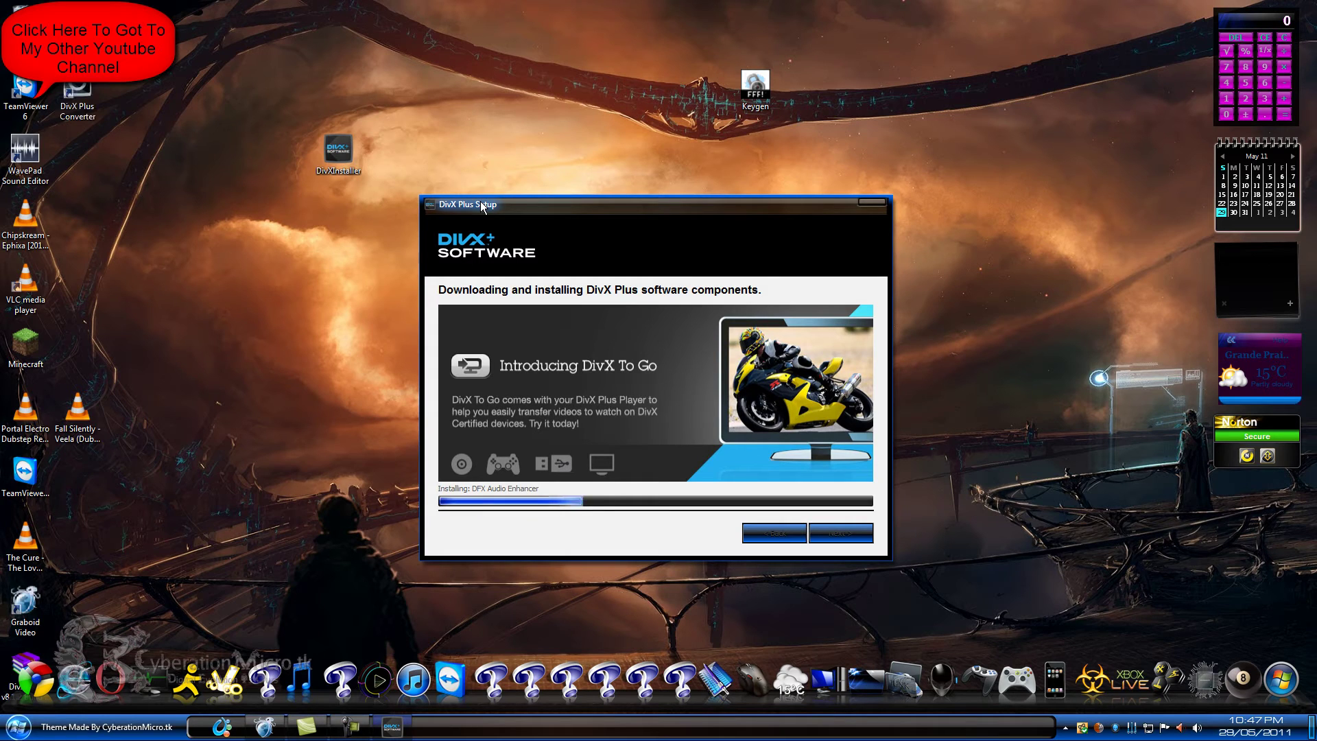
key("super")
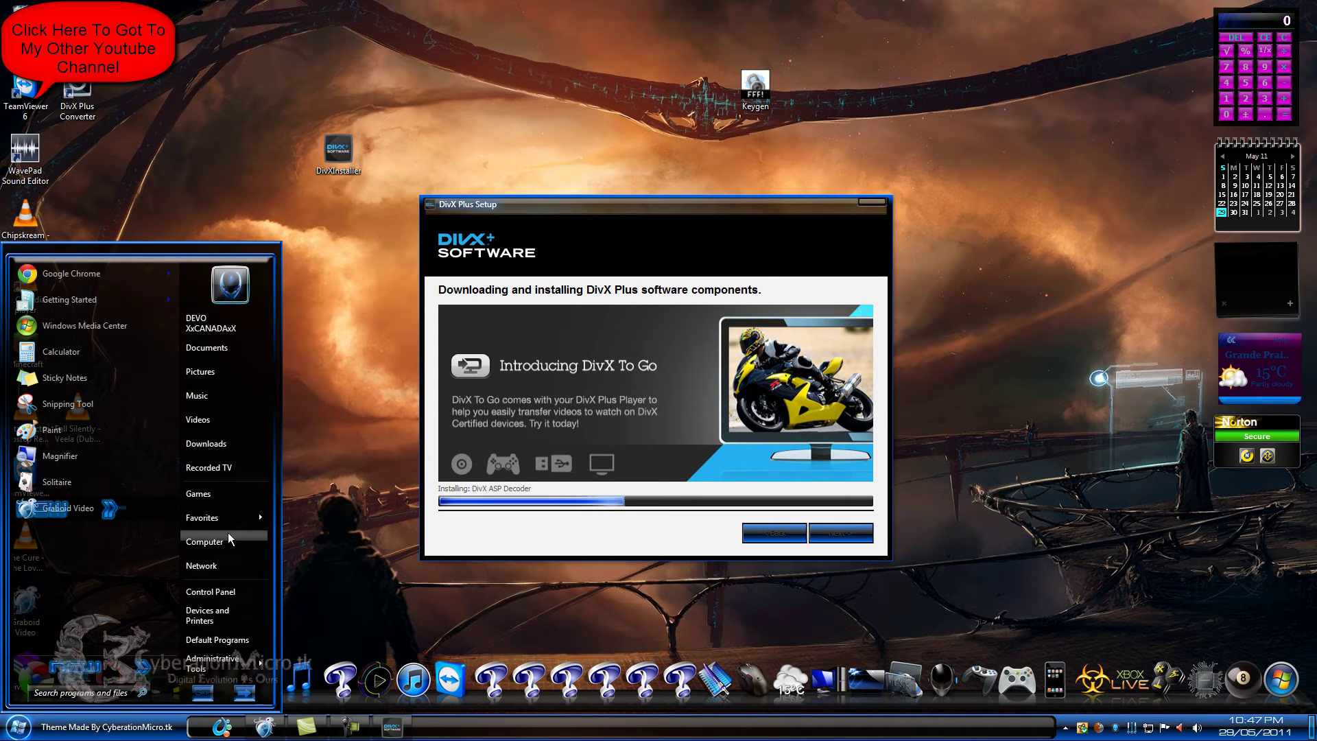
left_click(345, 311)
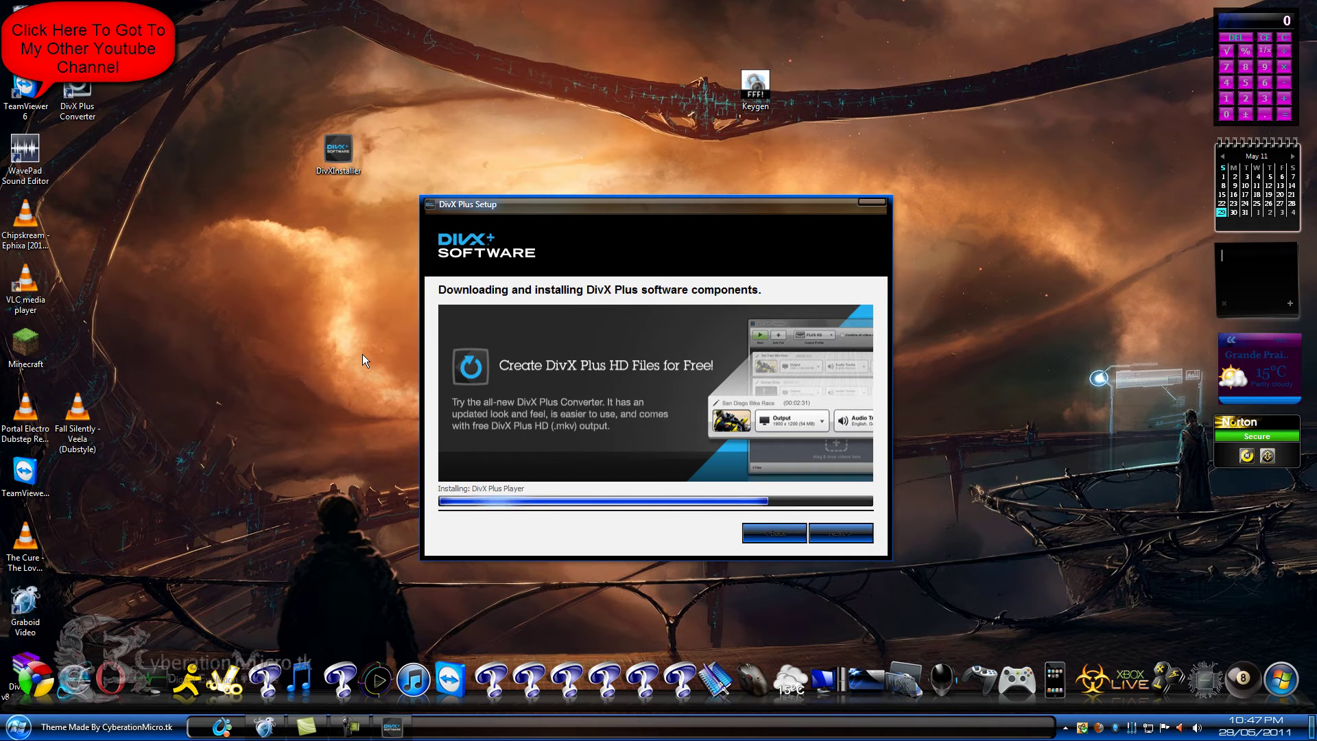
left_click_drag(336, 153, 557, 69)
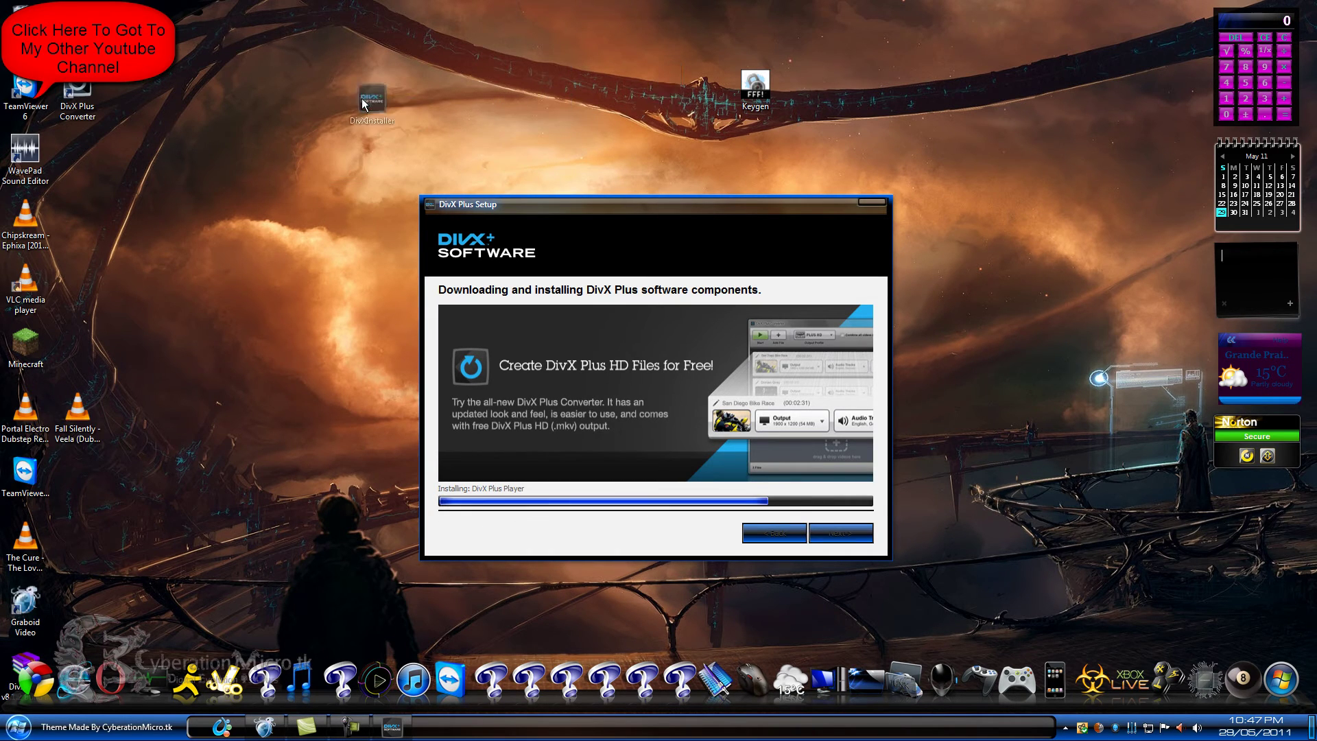
left_click_drag(352, 145, 382, 194)
- Check the DivXInstaller file's properties, noting its 891 KB size, while setup finishes
right_click(389, 84)
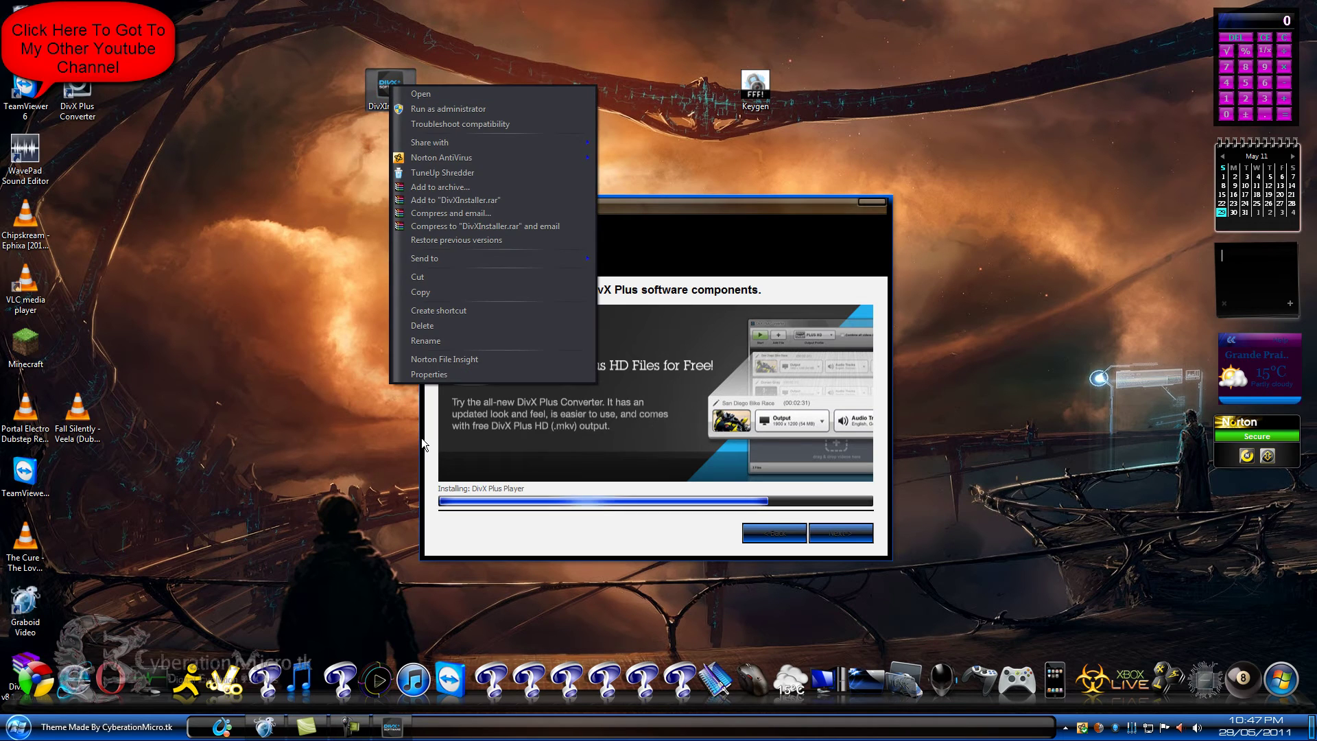
left_click(422, 382)
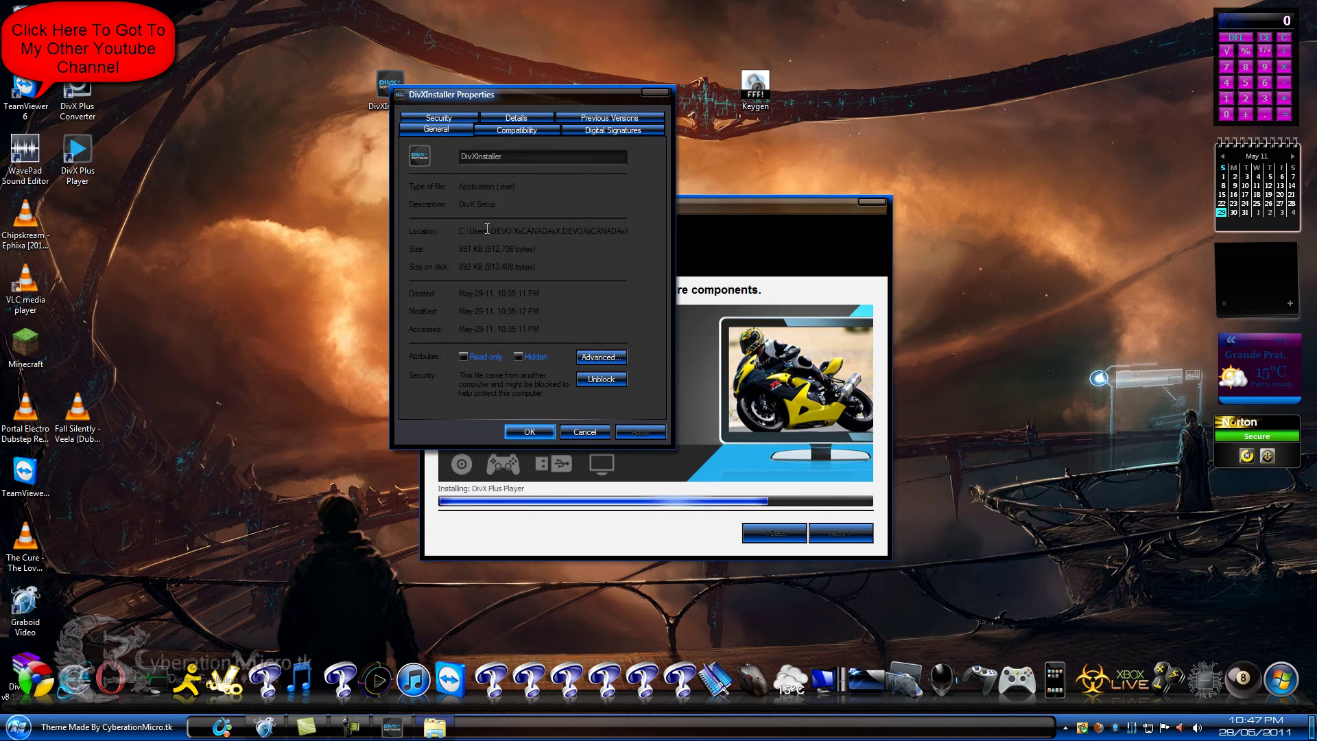
left_click_drag(539, 249, 441, 243)
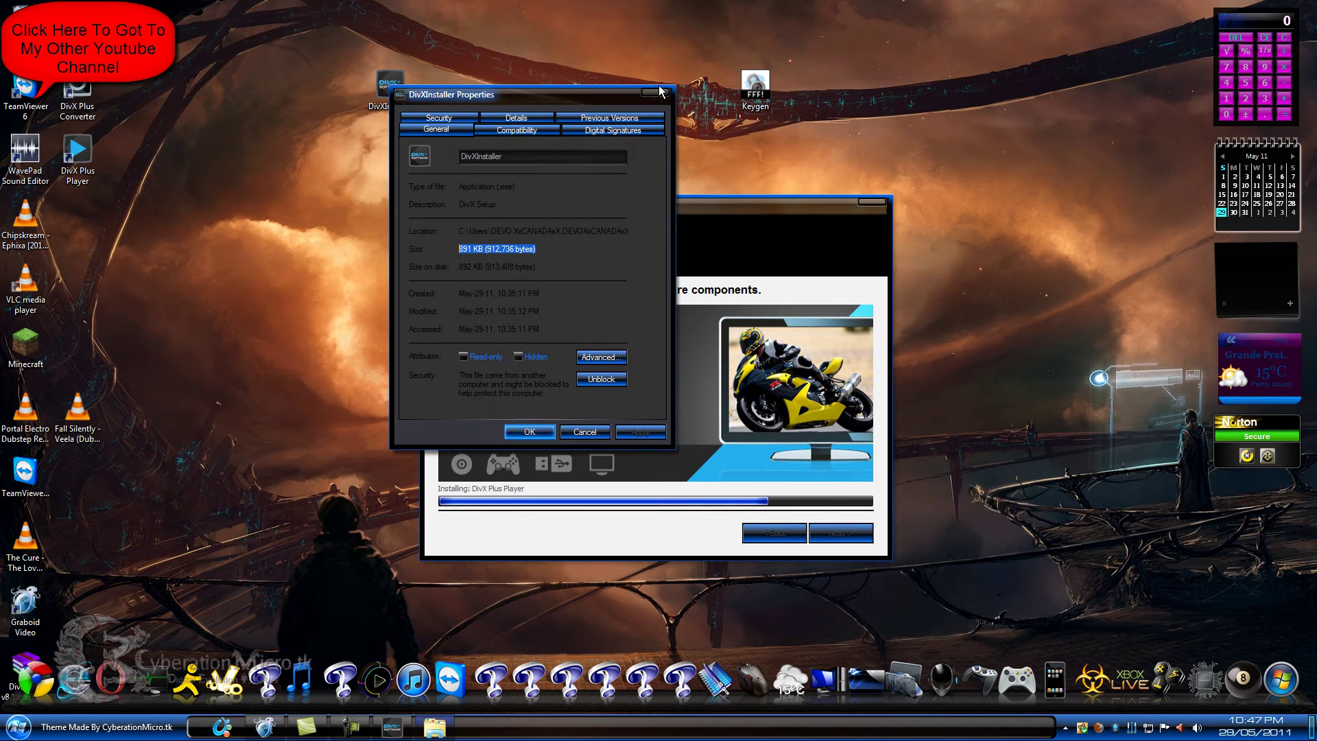
left_click(529, 431)
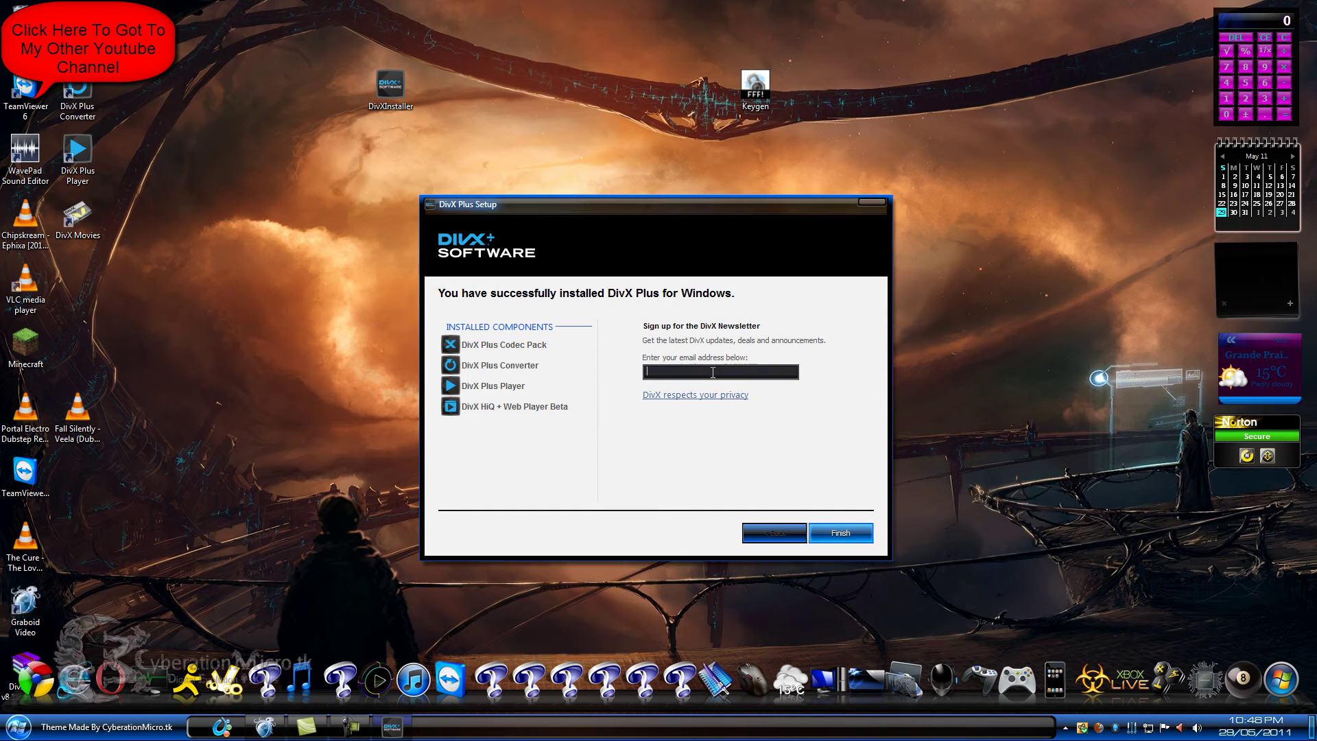
- Finish setup, pause the trailer on Chrome's DivX page, and reveal the desktop
left_click(842, 534)
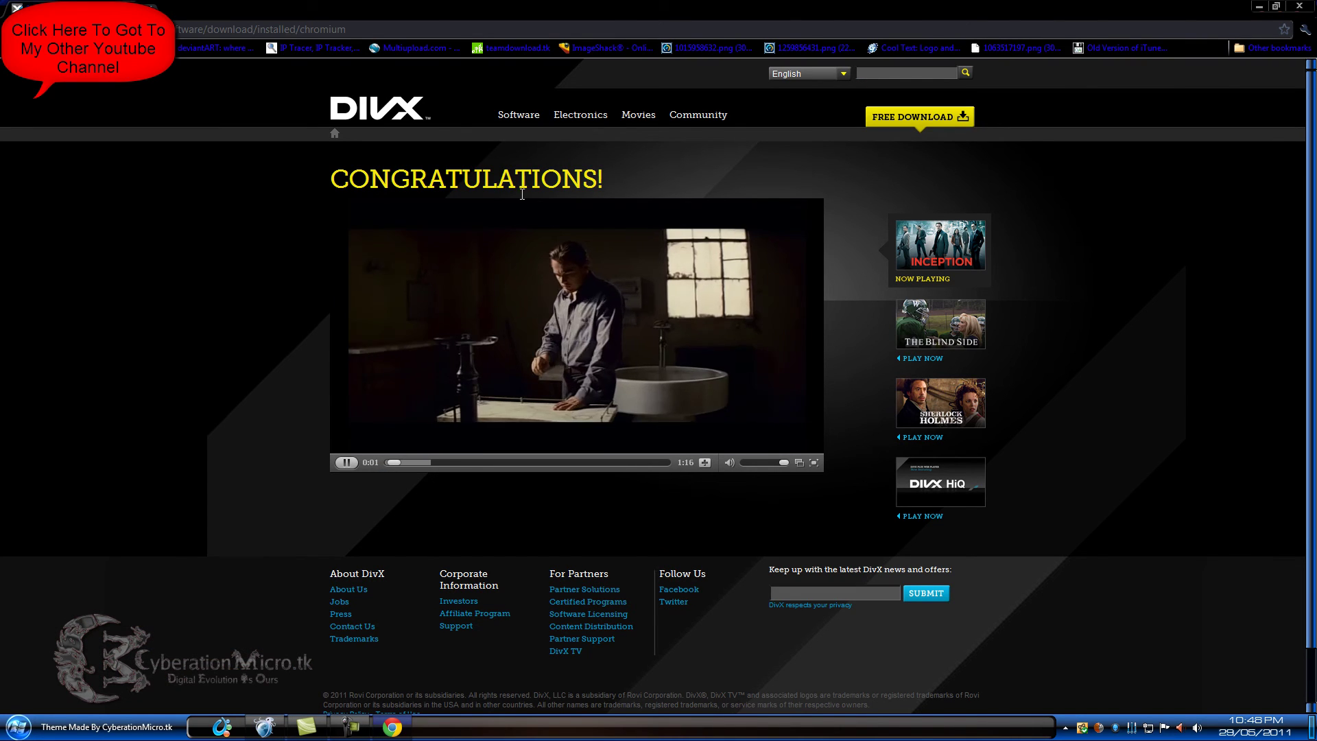
left_click(351, 461)
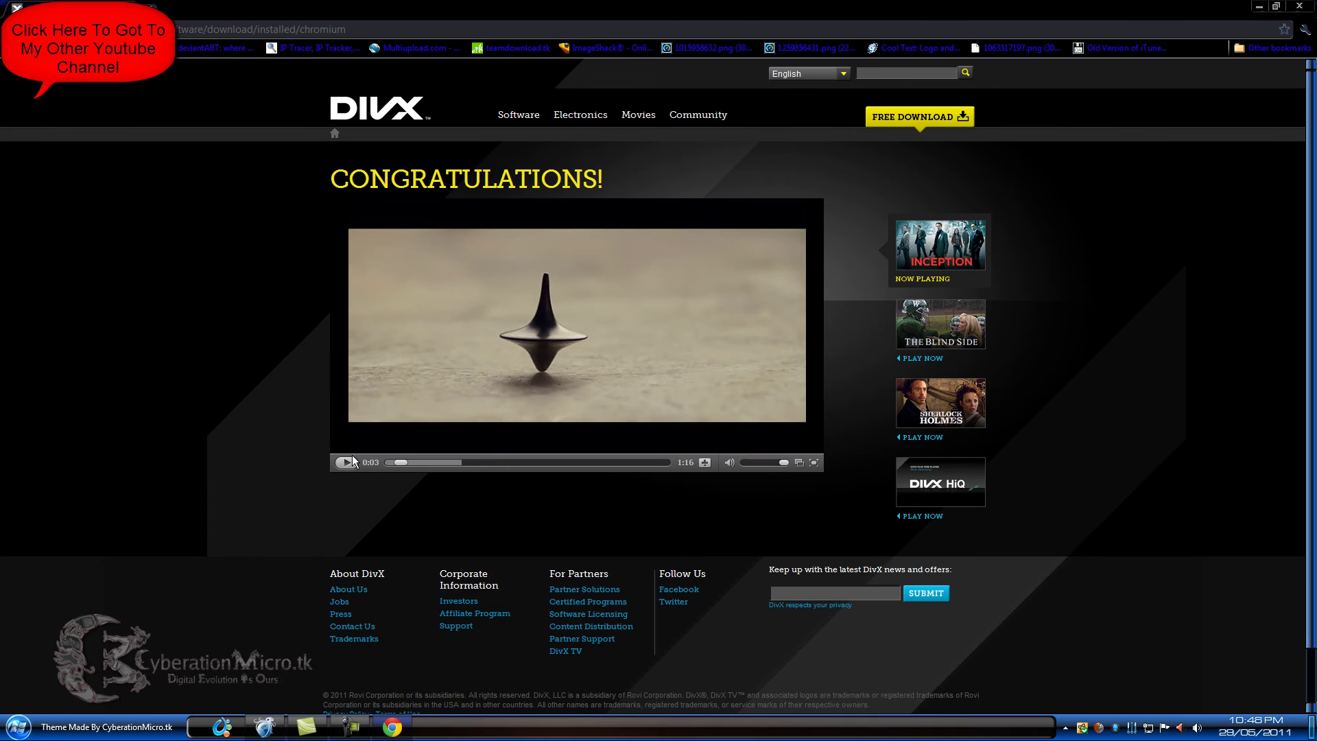
key("super+d")
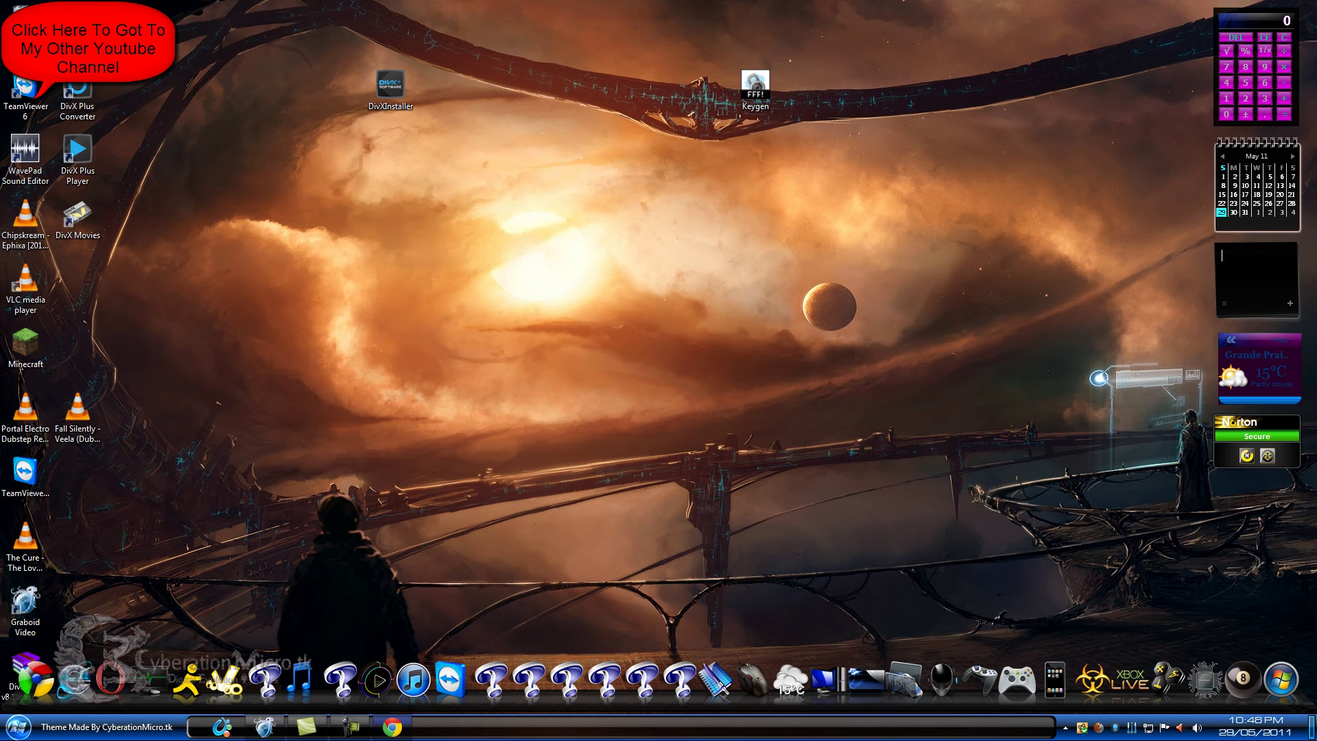
- From Computer, reopen Videos (E:) > Movies > HD 1920 - 1080 > Action
left_click_drag(257, 206, 329, 302)
left_click(11, 734)
left_click(402, 537)
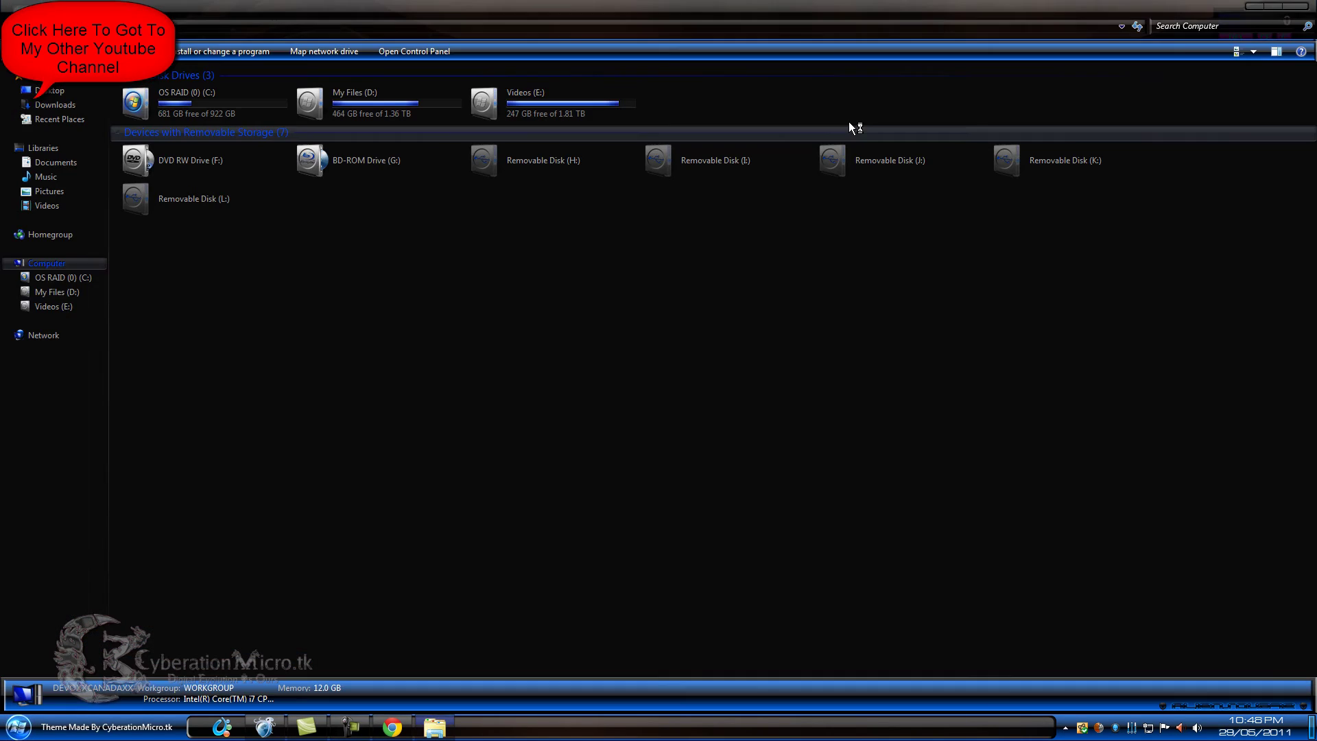
double_click(543, 96)
double_click(241, 93)
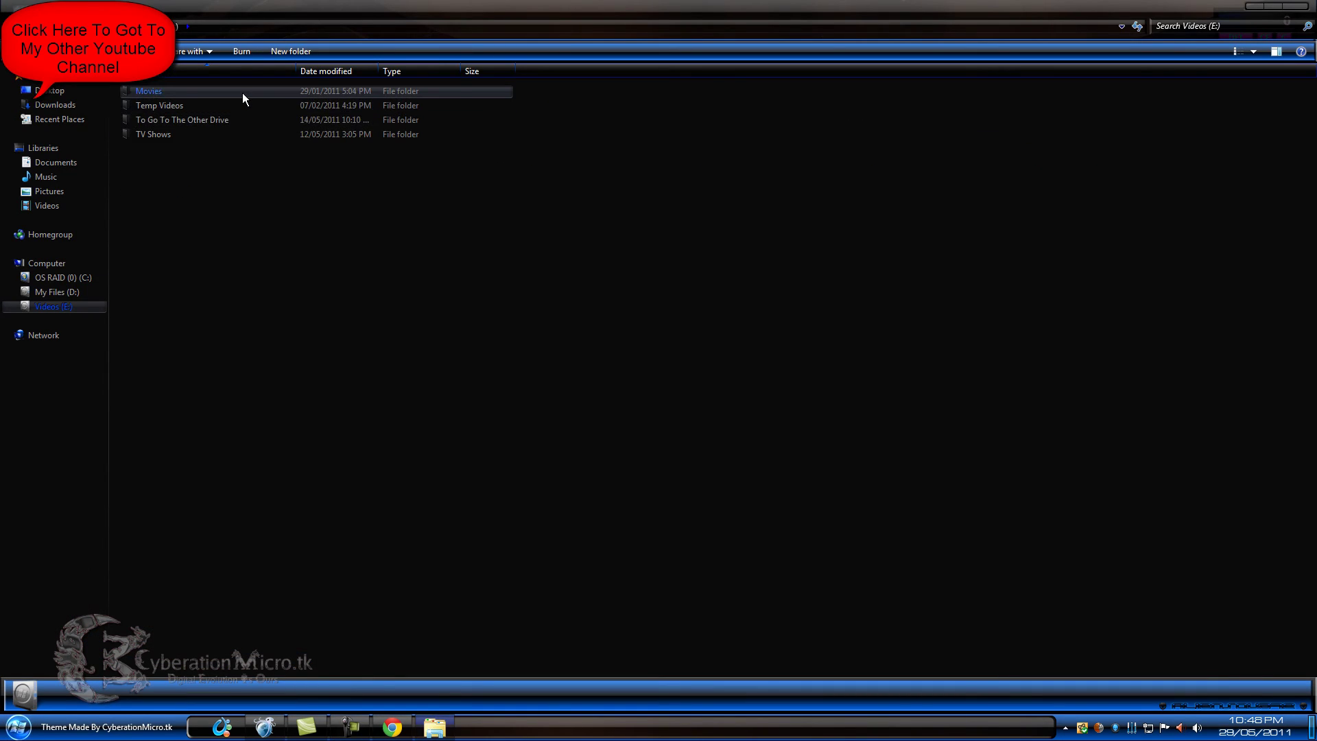
double_click(241, 93)
double_click(242, 93)
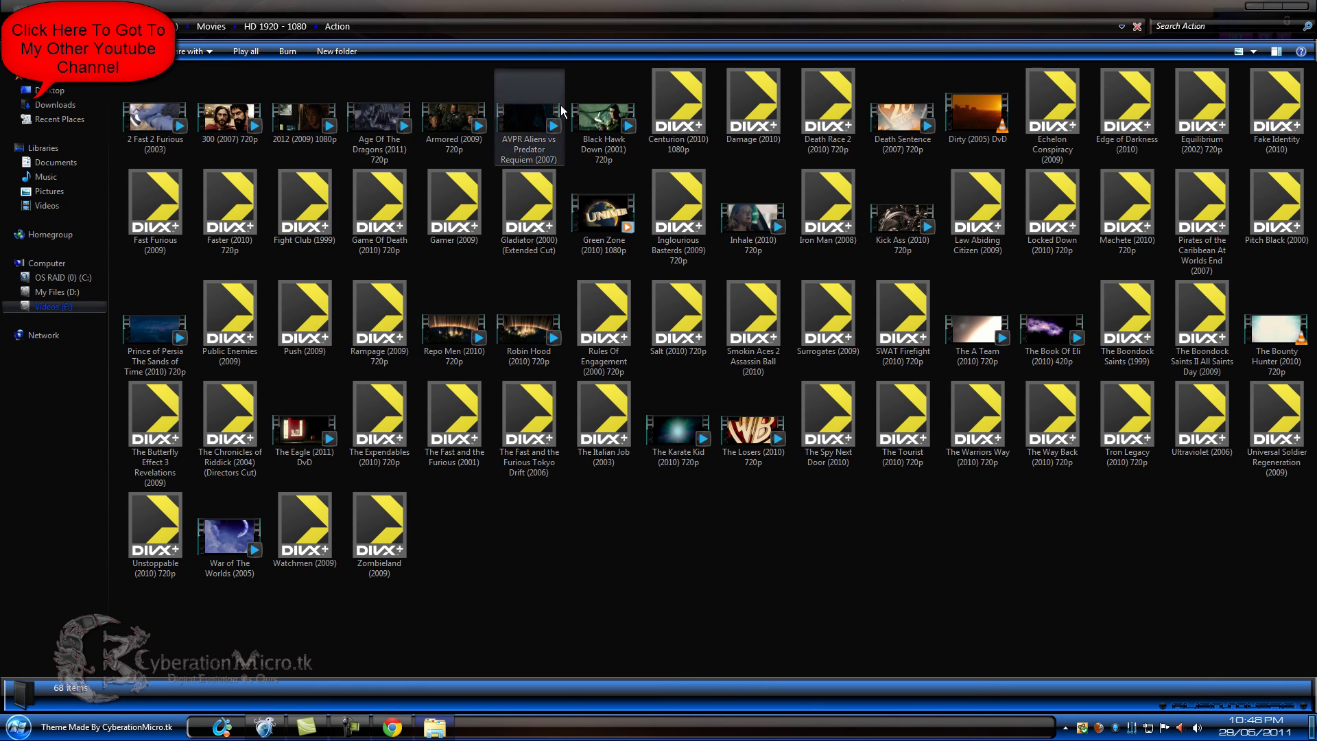
- Check Armored (2009) 720p's properties, confirming an MKV file that opens with DivX Plus Player
right_click(458, 126)
left_click(494, 378)
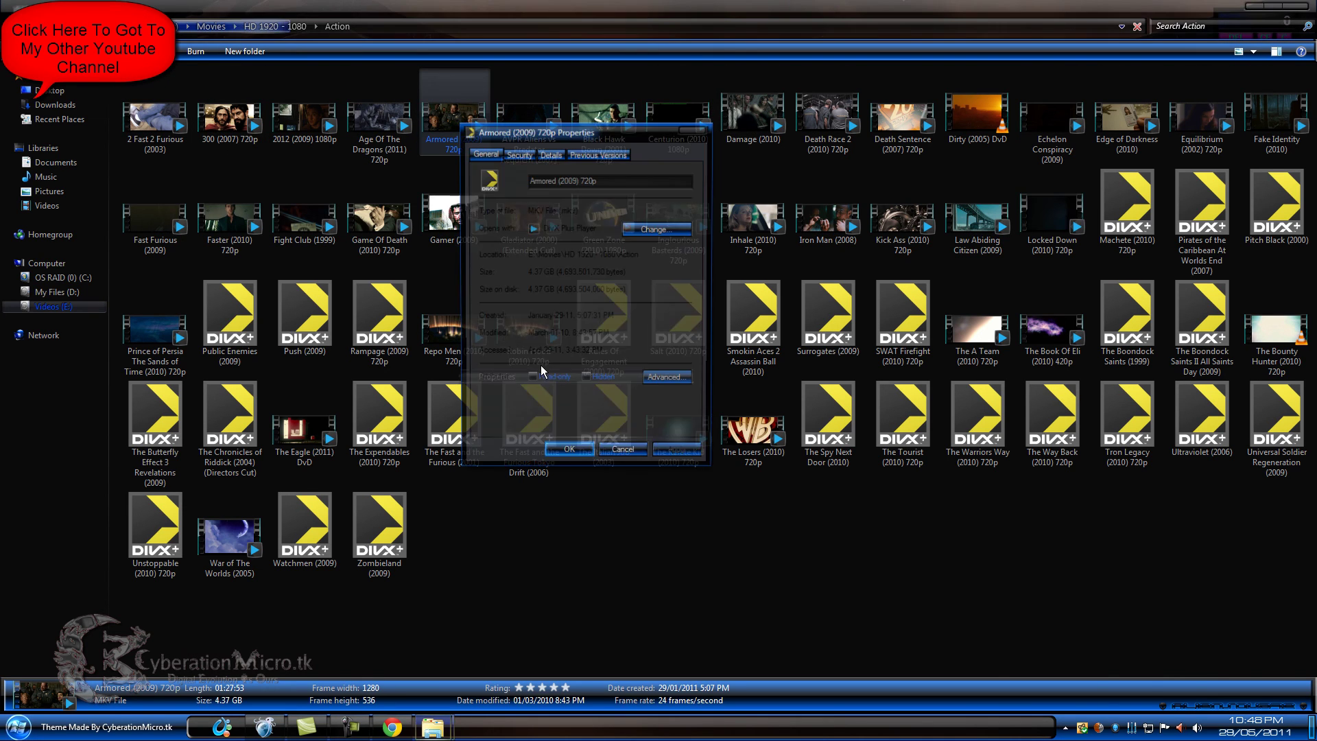
left_click_drag(580, 209, 521, 209)
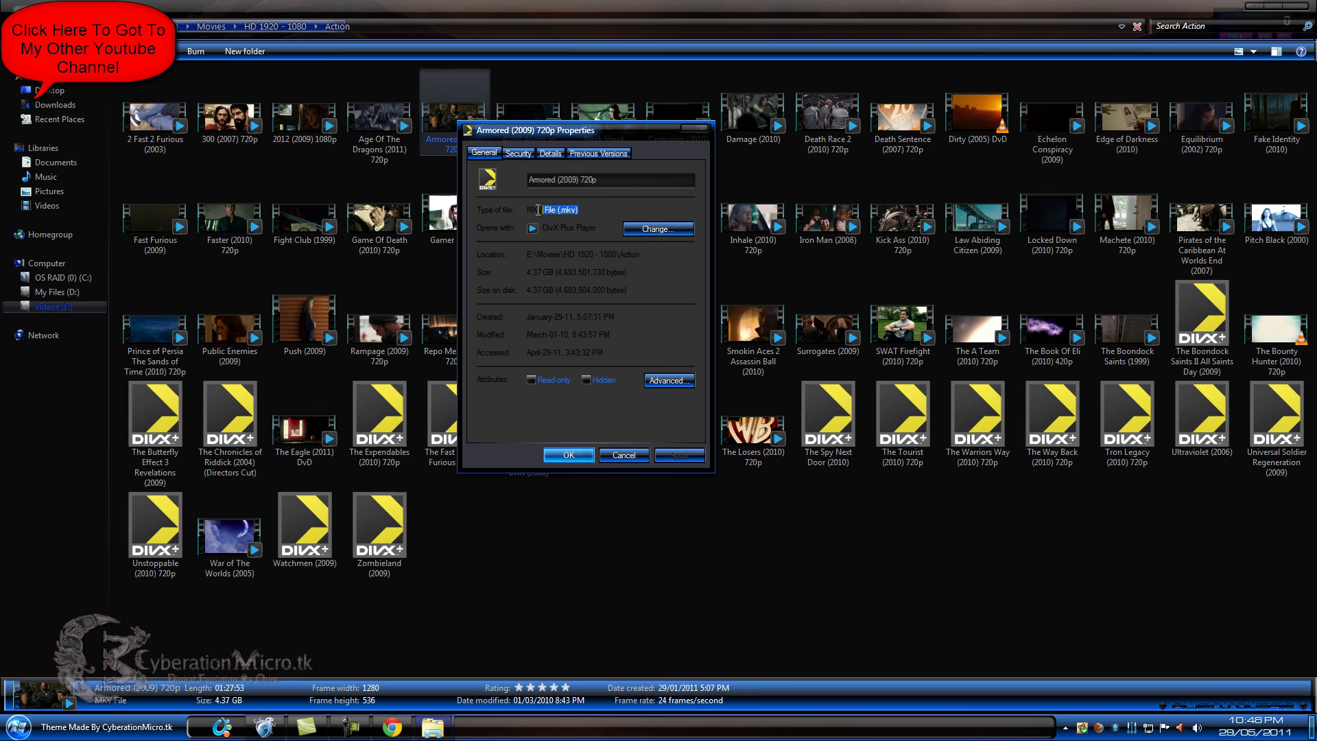
left_click(625, 457)
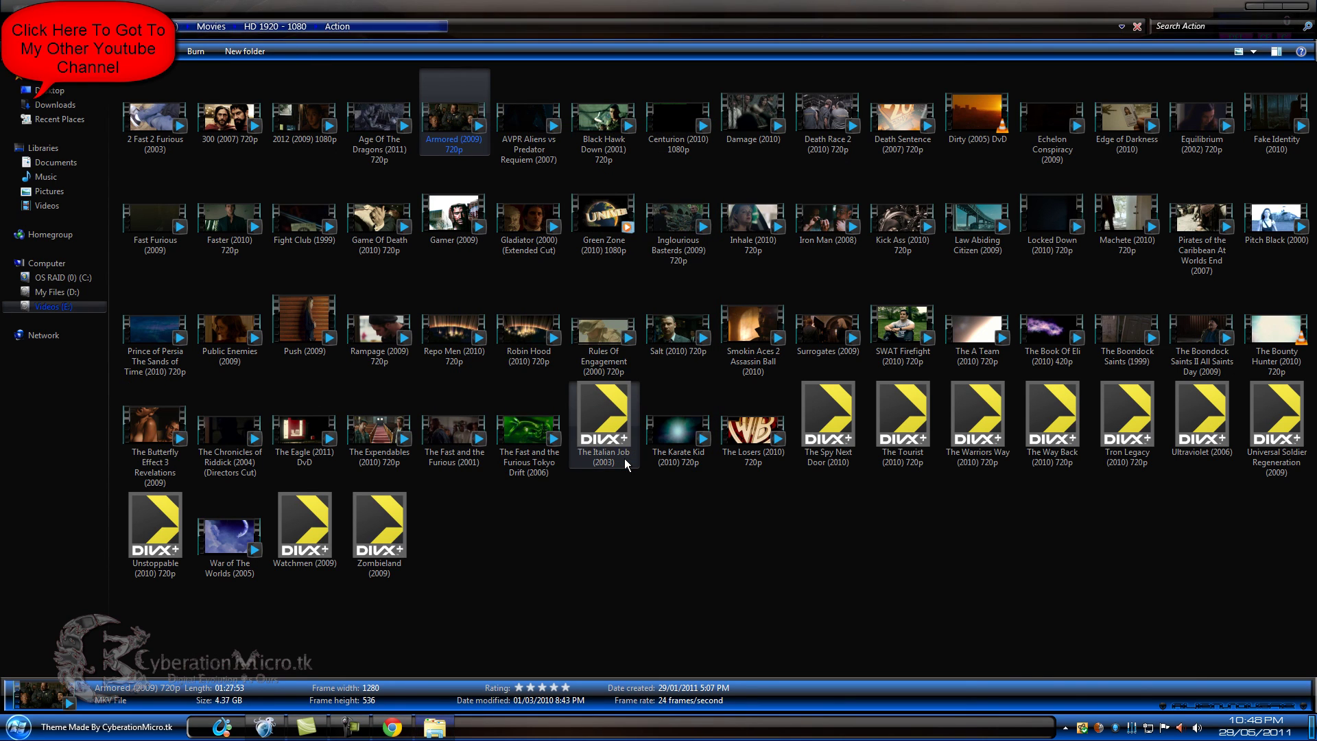